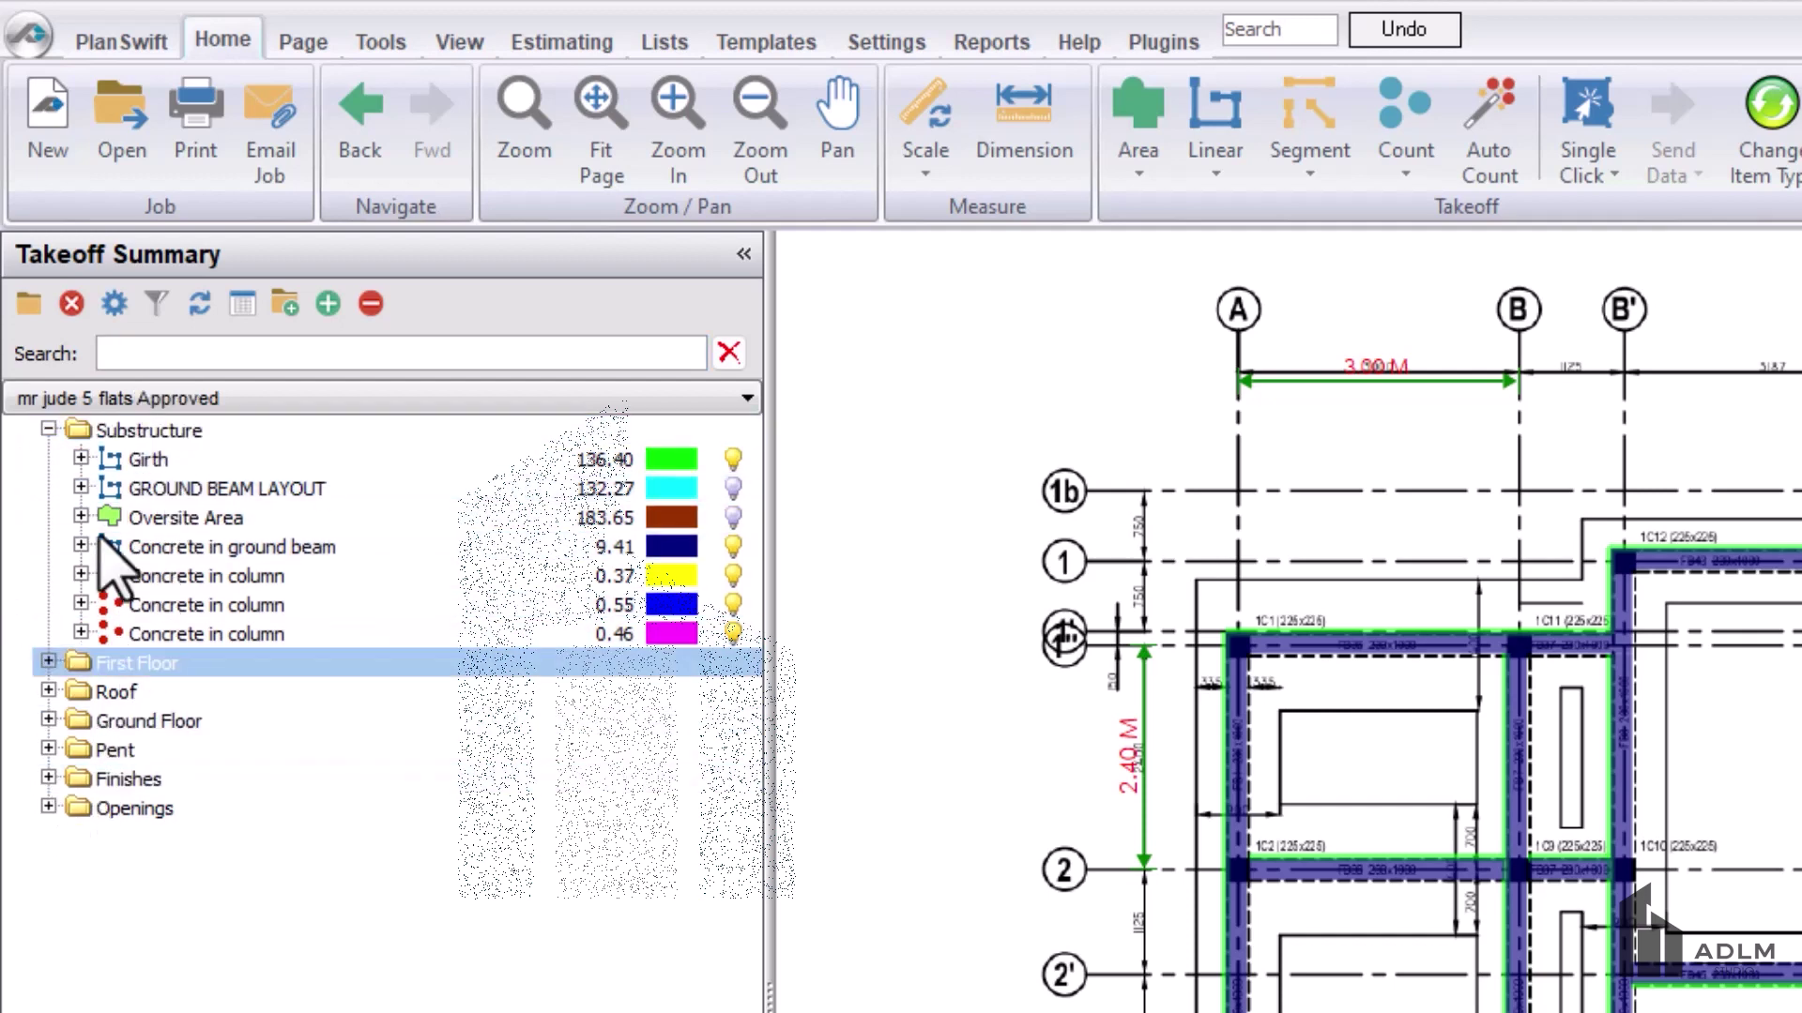
- Collapse the Substructure folder in the Takeoff Summary to show only the top-level folders
{"action": "left_click", "coordinate": [47, 430]}
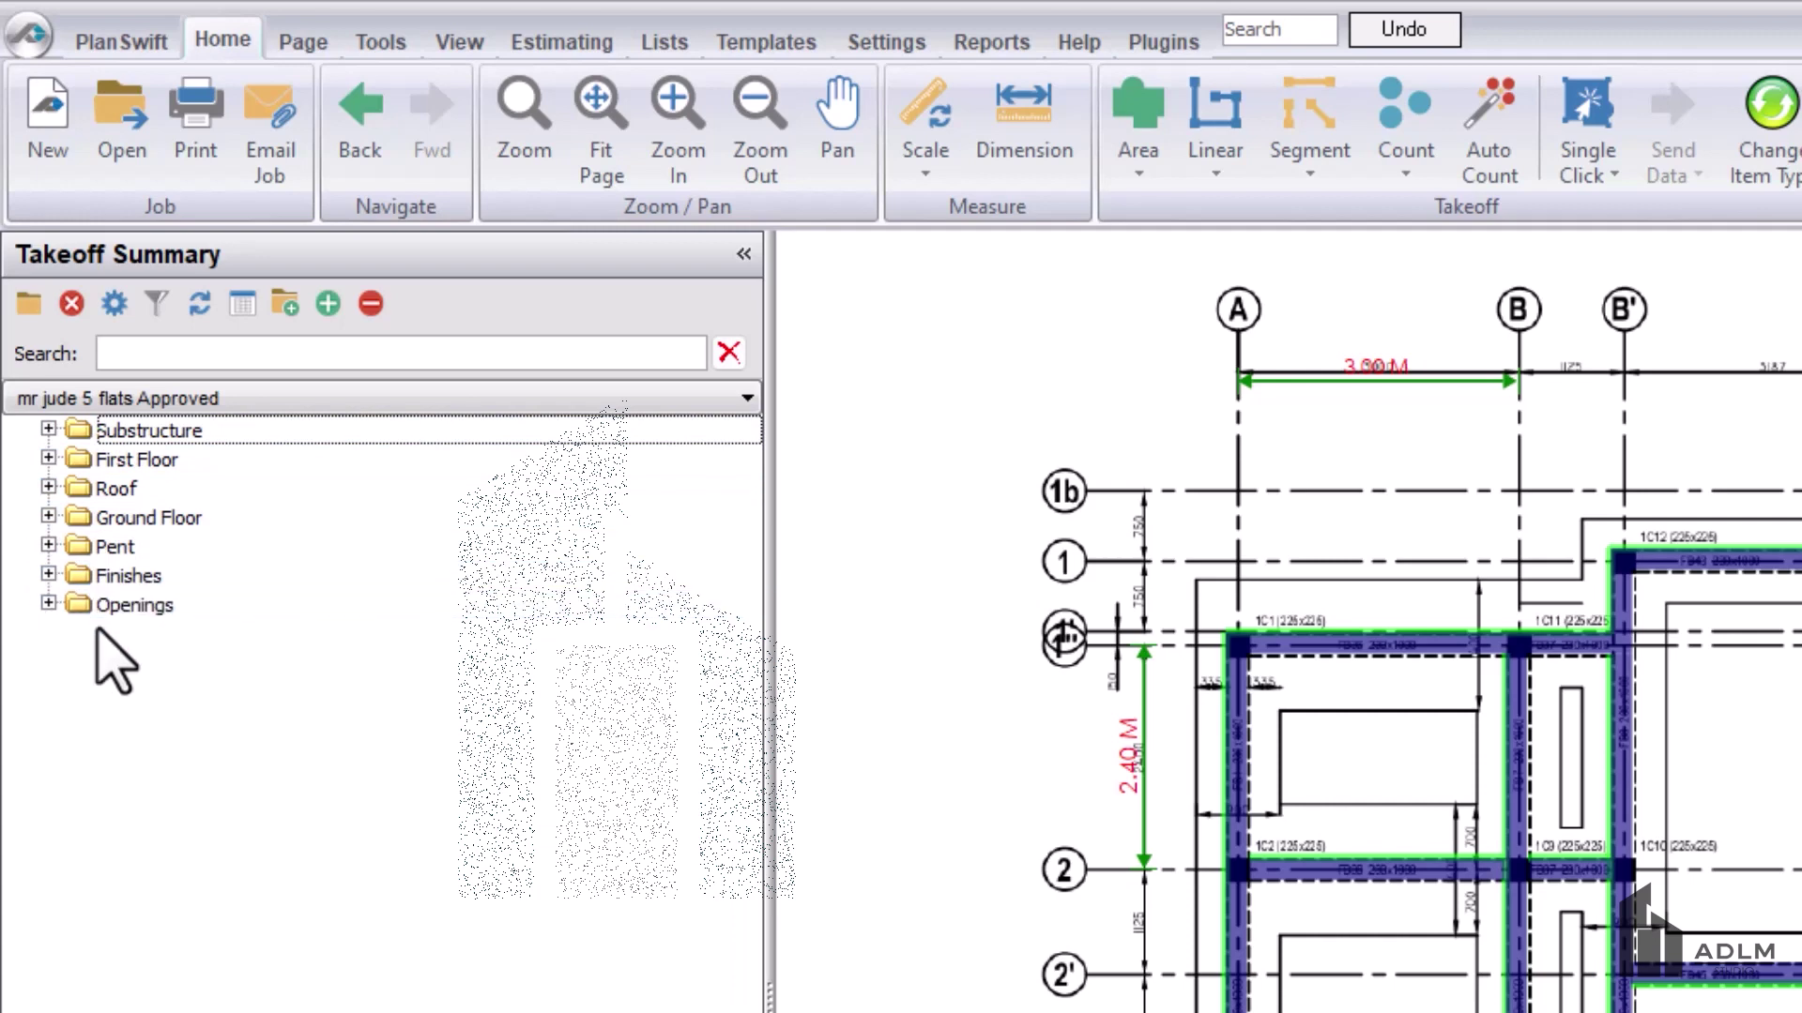
- Re-expand Substructure and select the GROUND BEAM LAYOUT item
{"action": "left_click", "coordinate": [47, 430]}
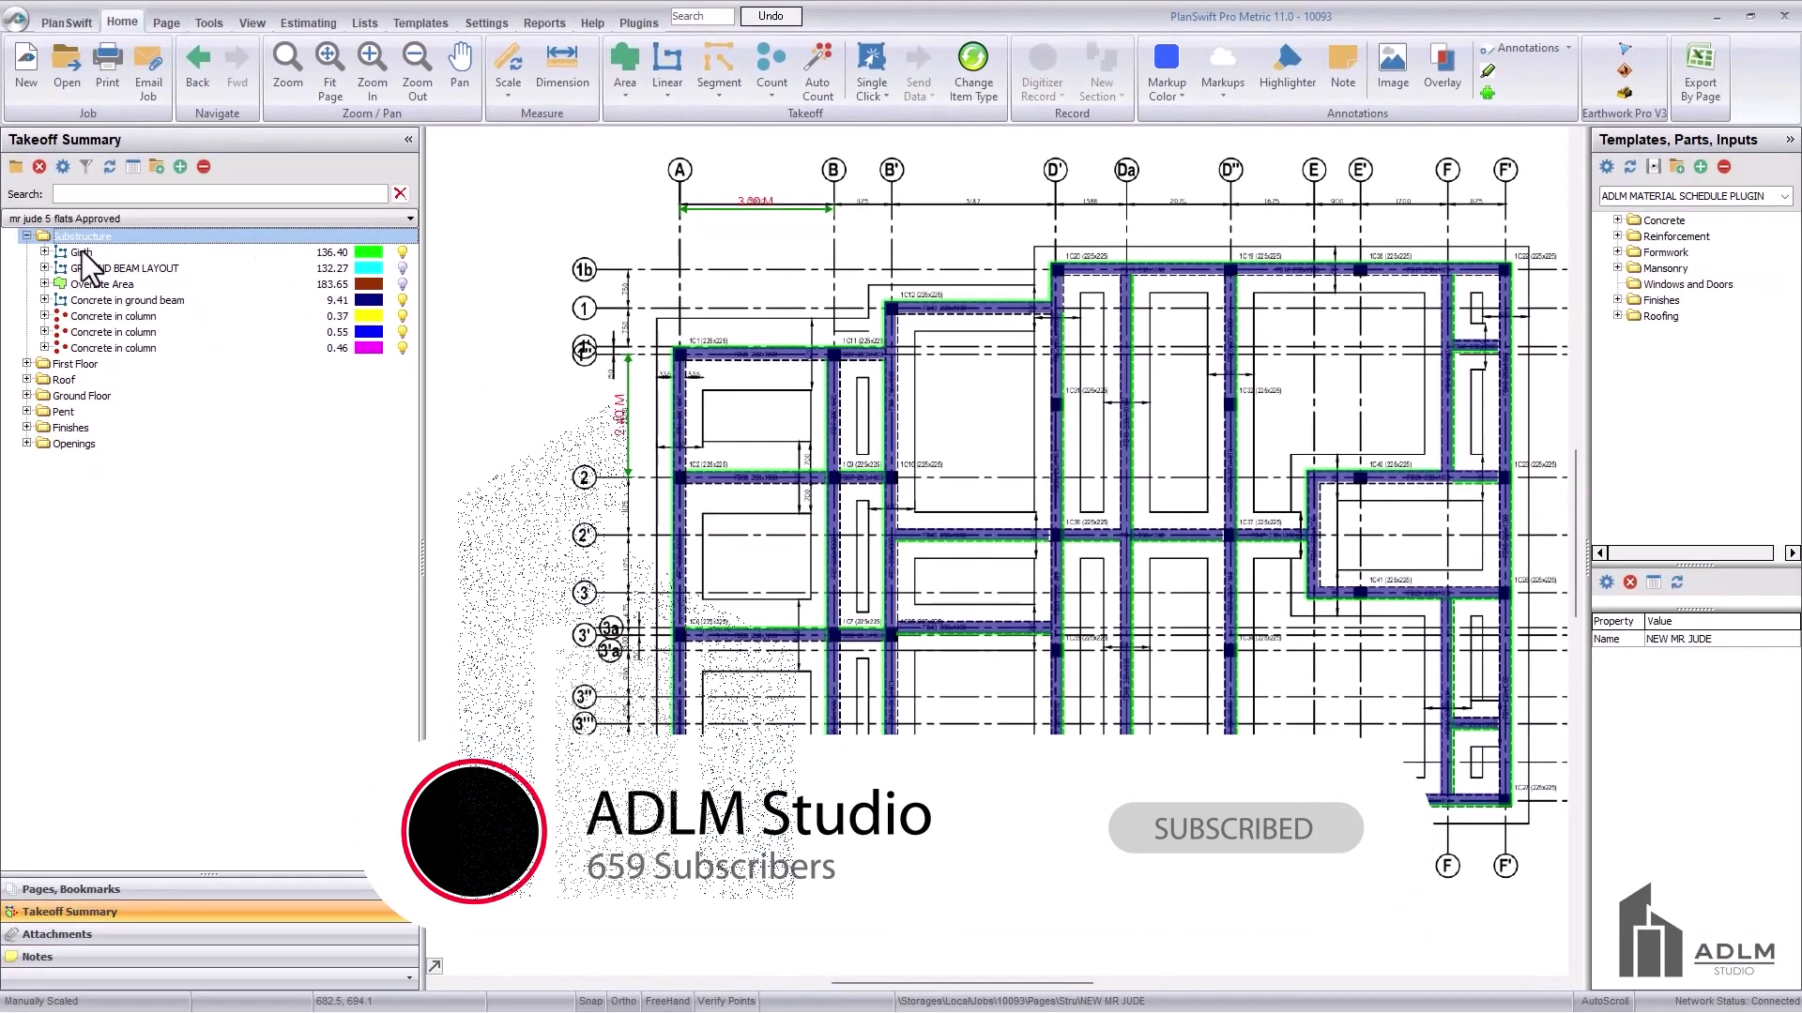
{"action": "left_click", "coordinate": [63, 464]}
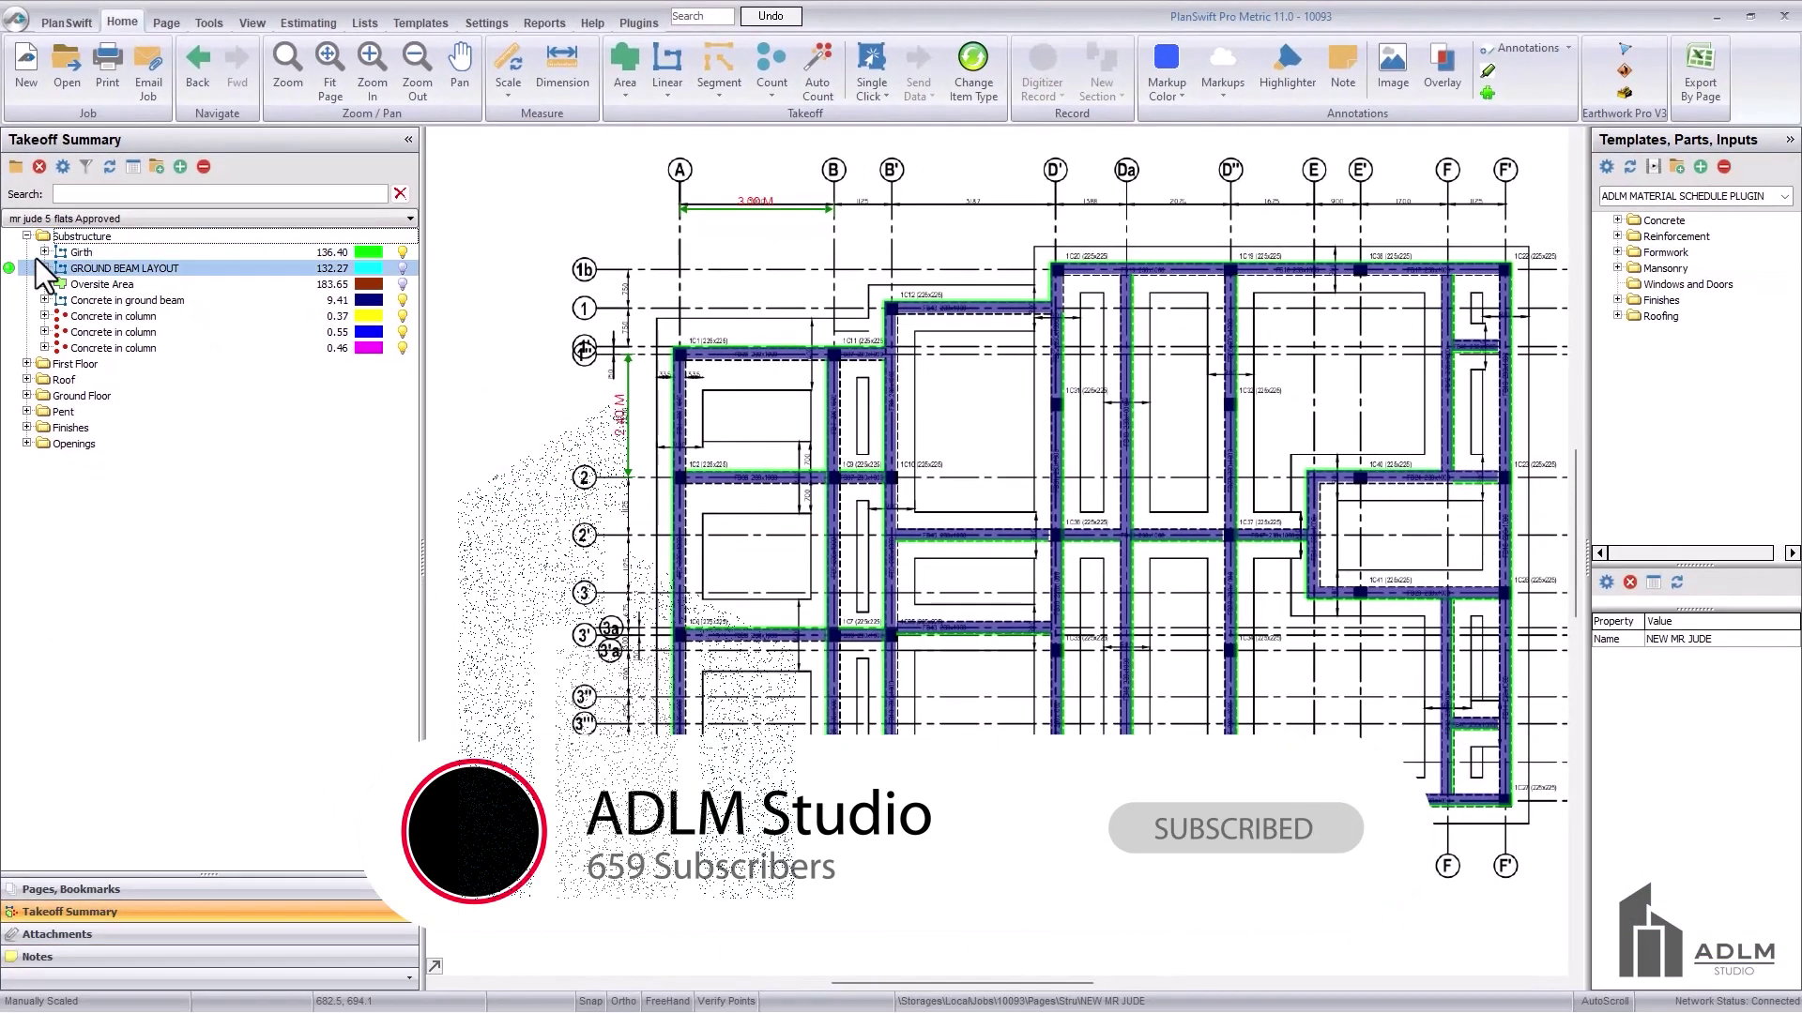
- Expand Girth and step through Trench Exc, Surface Treatment, Earth Work Support, Leveling and Concrete Footing
{"action": "left_click", "coordinate": [76, 255]}
{"action": "left_click", "coordinate": [43, 252]}
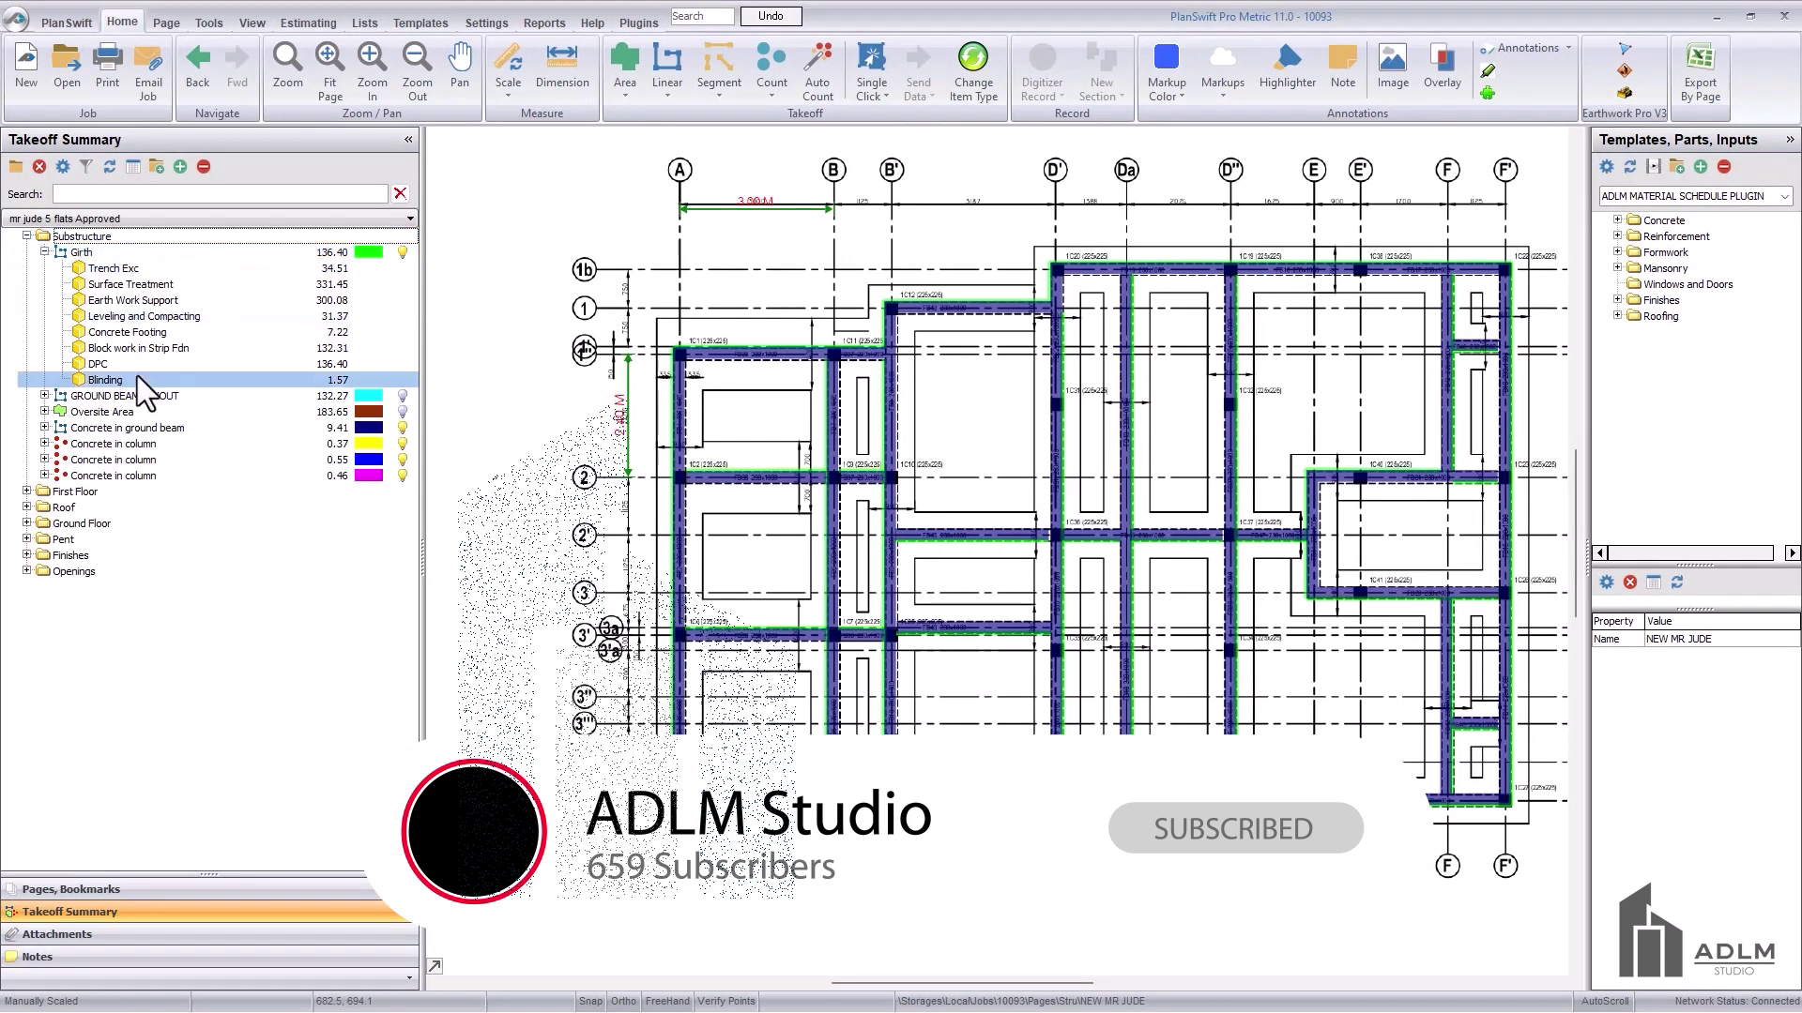
{"action": "left_click", "coordinate": [111, 265]}
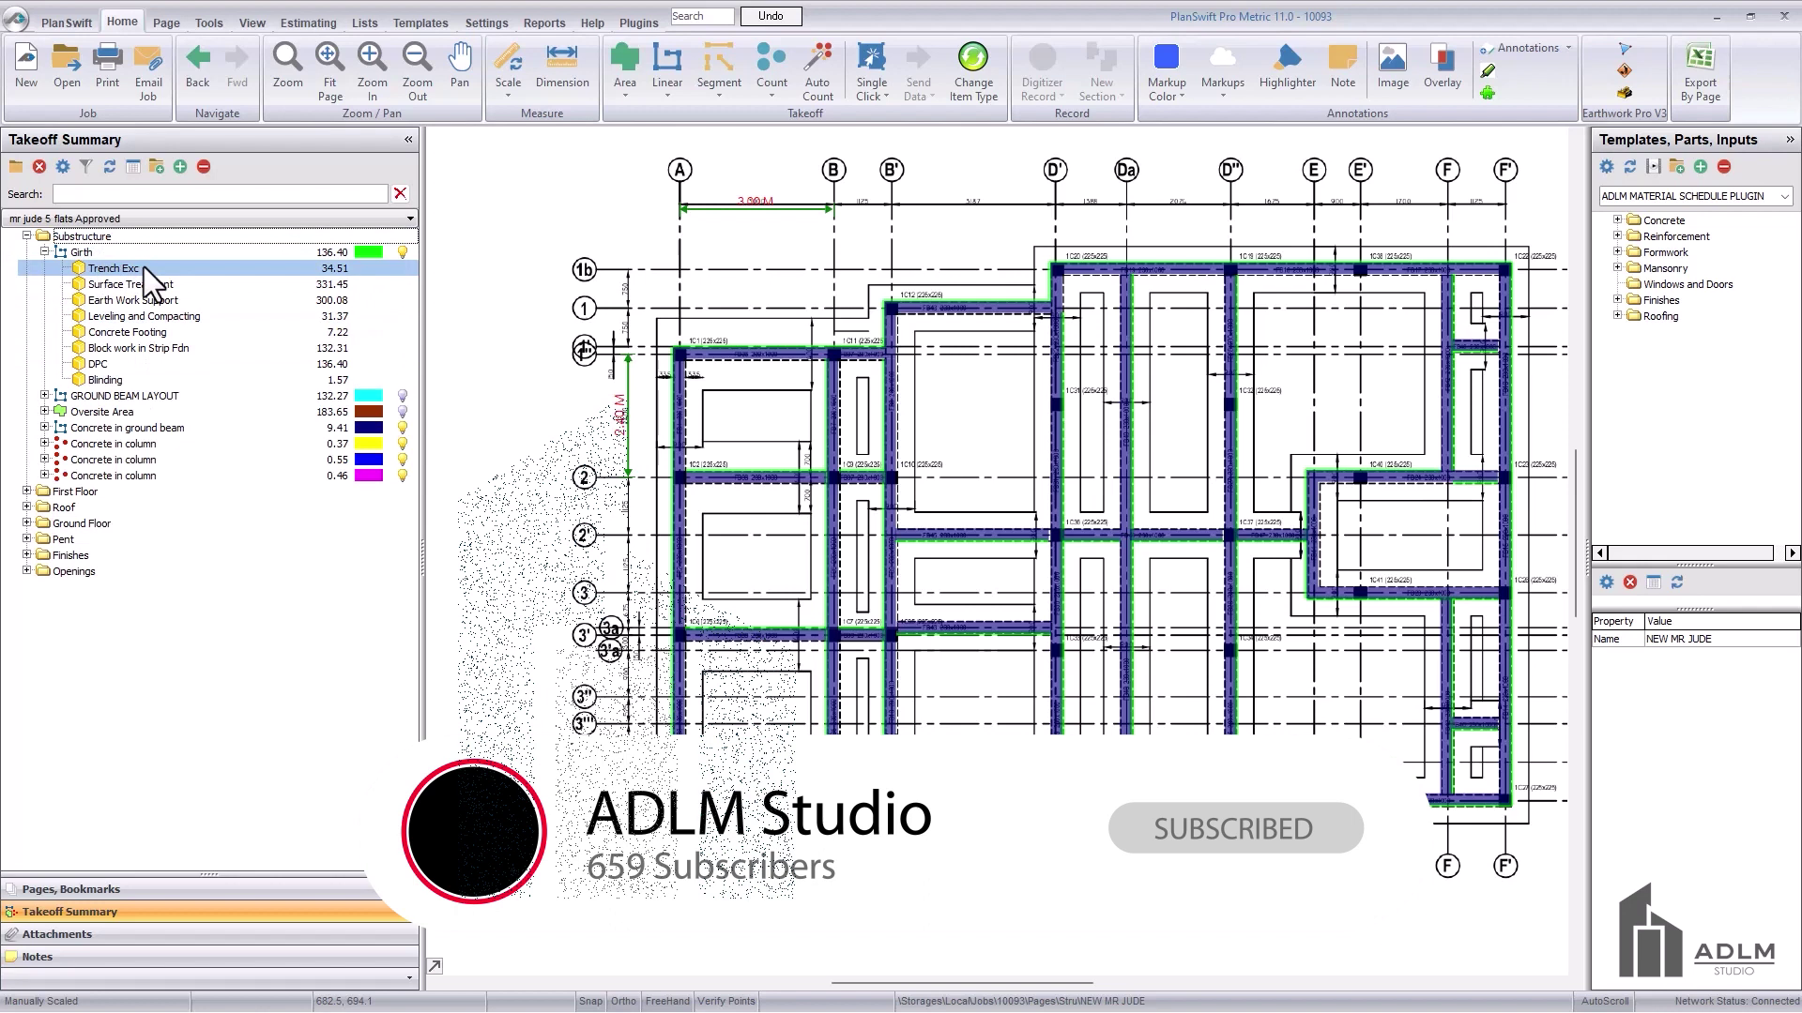
{"action": "left_click", "coordinate": [128, 283]}
{"action": "left_click", "coordinate": [131, 299]}
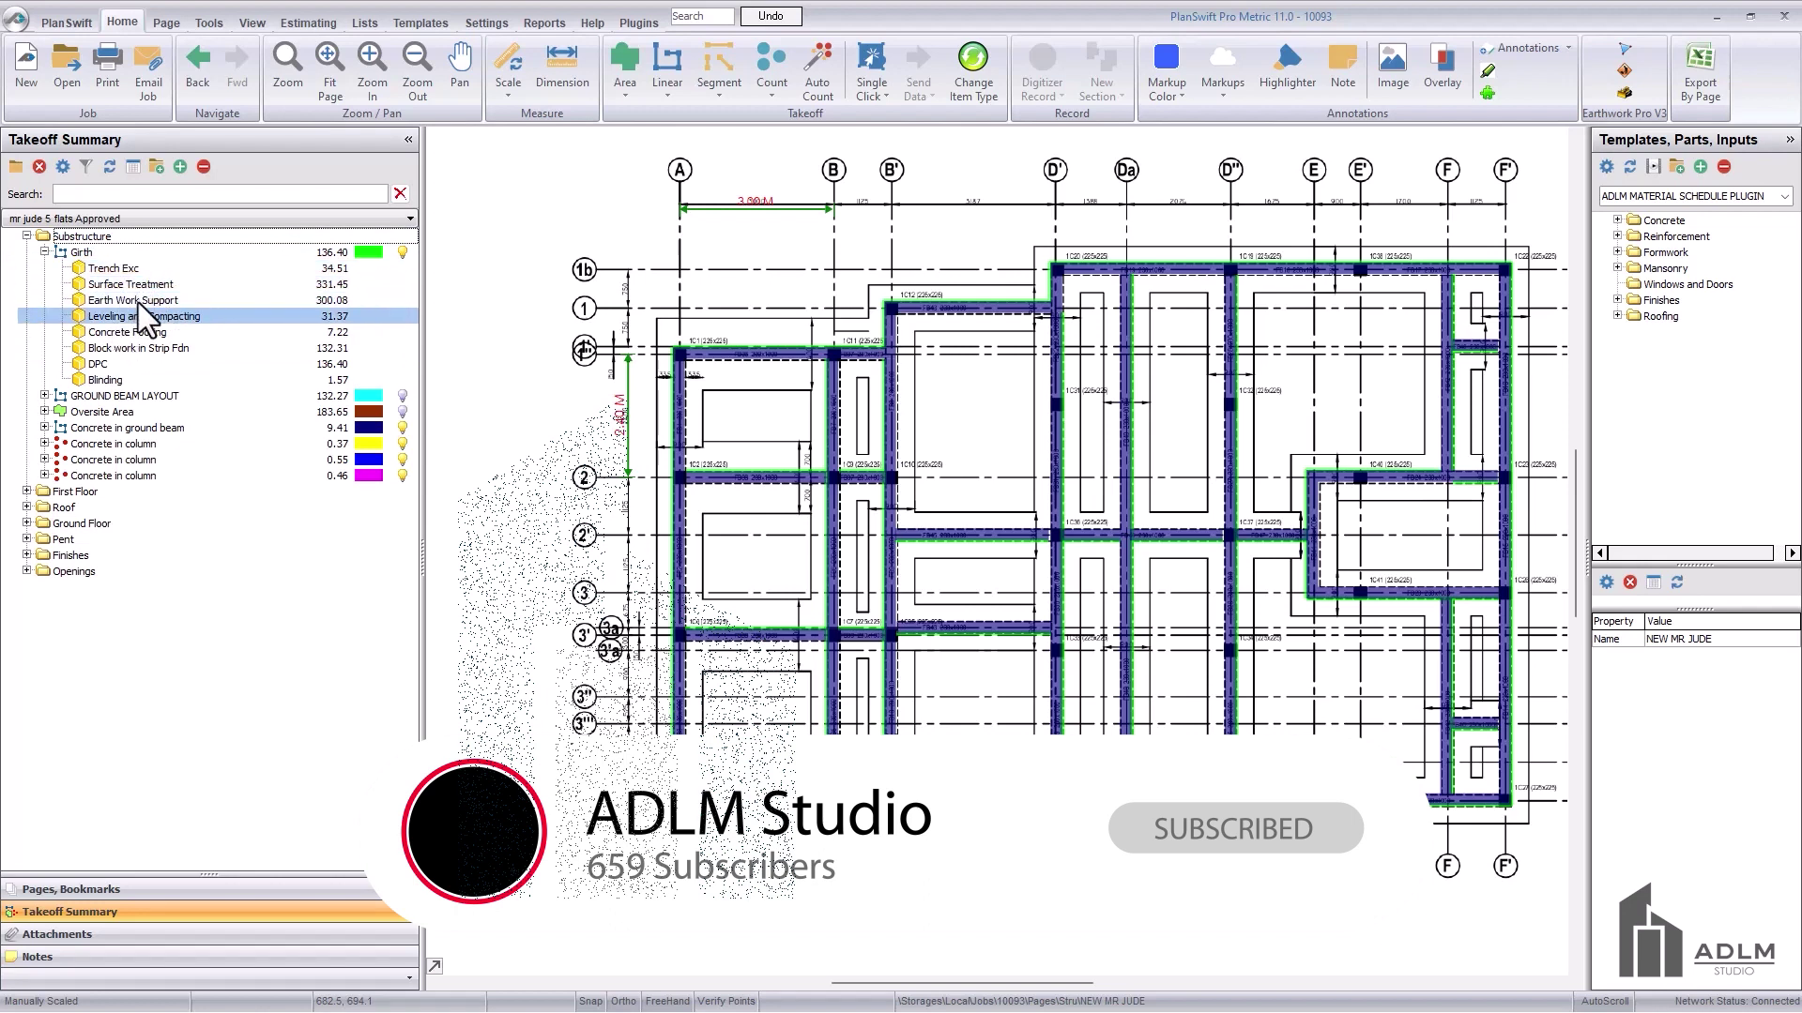
{"action": "left_click", "coordinate": [137, 313]}
{"action": "left_click", "coordinate": [143, 330]}
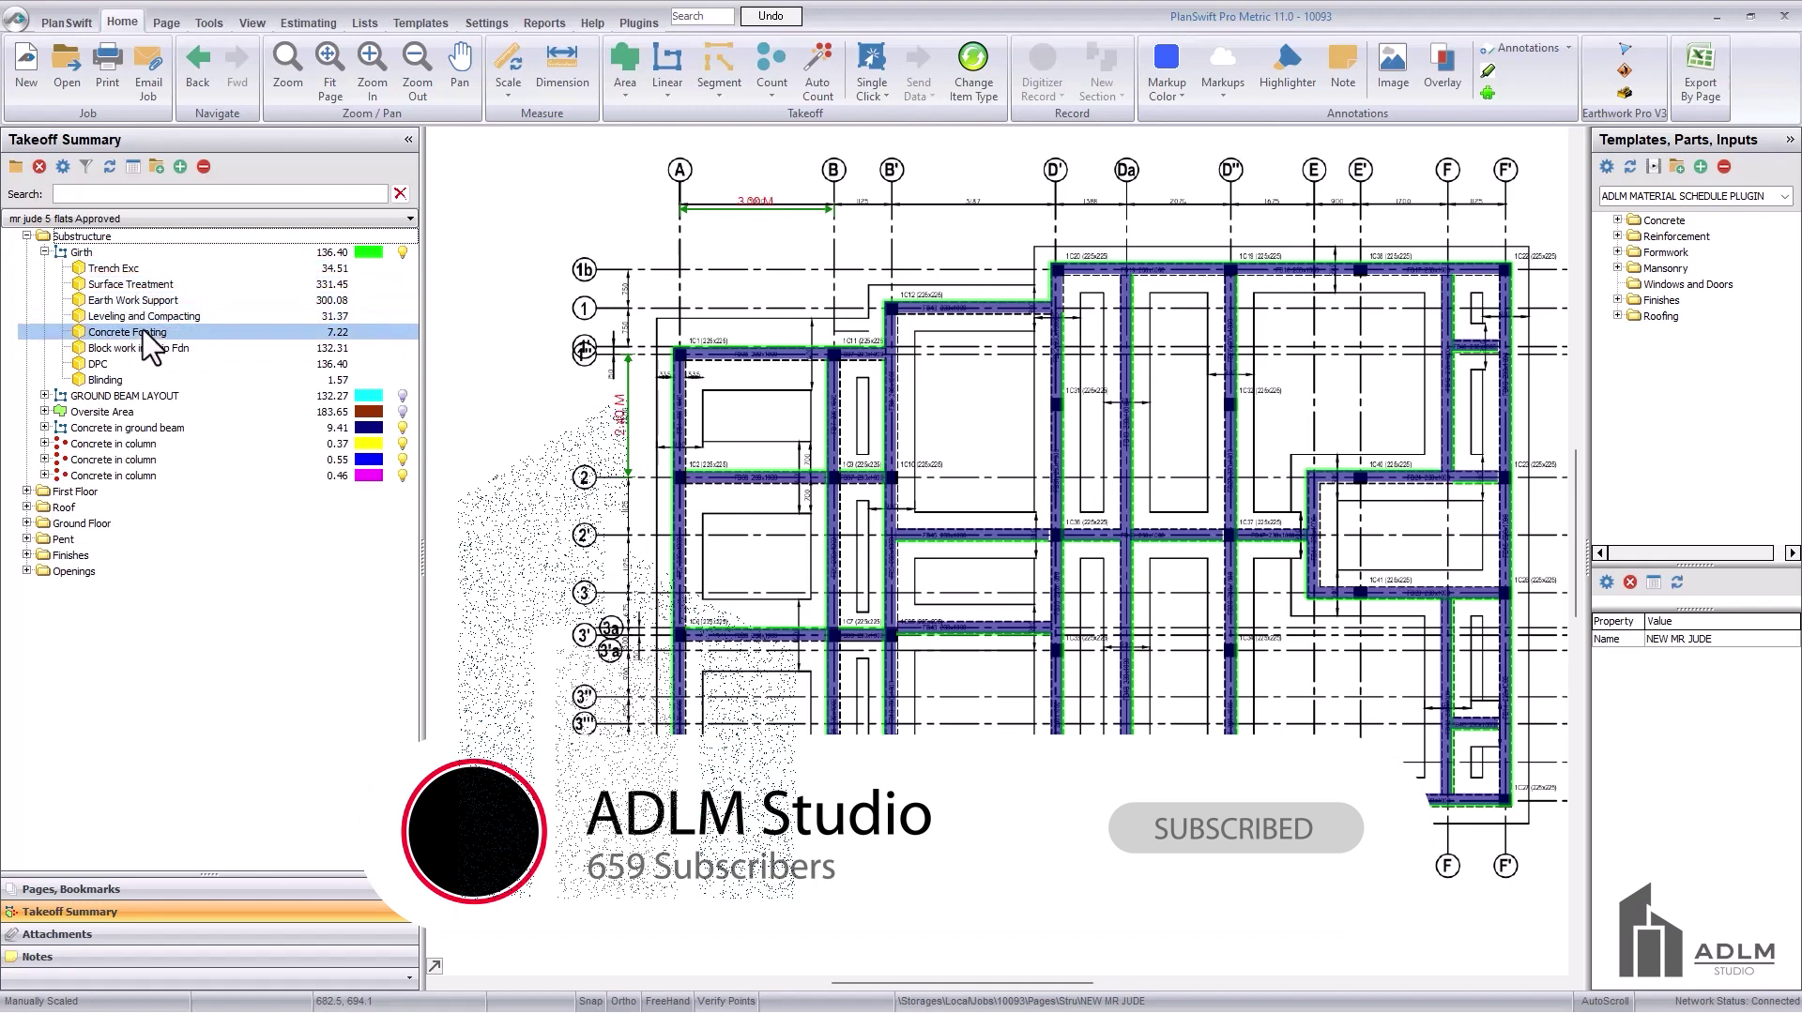
- Review Block work, DPC and Surface Treatment rows, then settle the selection on Concrete Footing (7.22)
{"action": "left_click", "coordinate": [137, 349]}
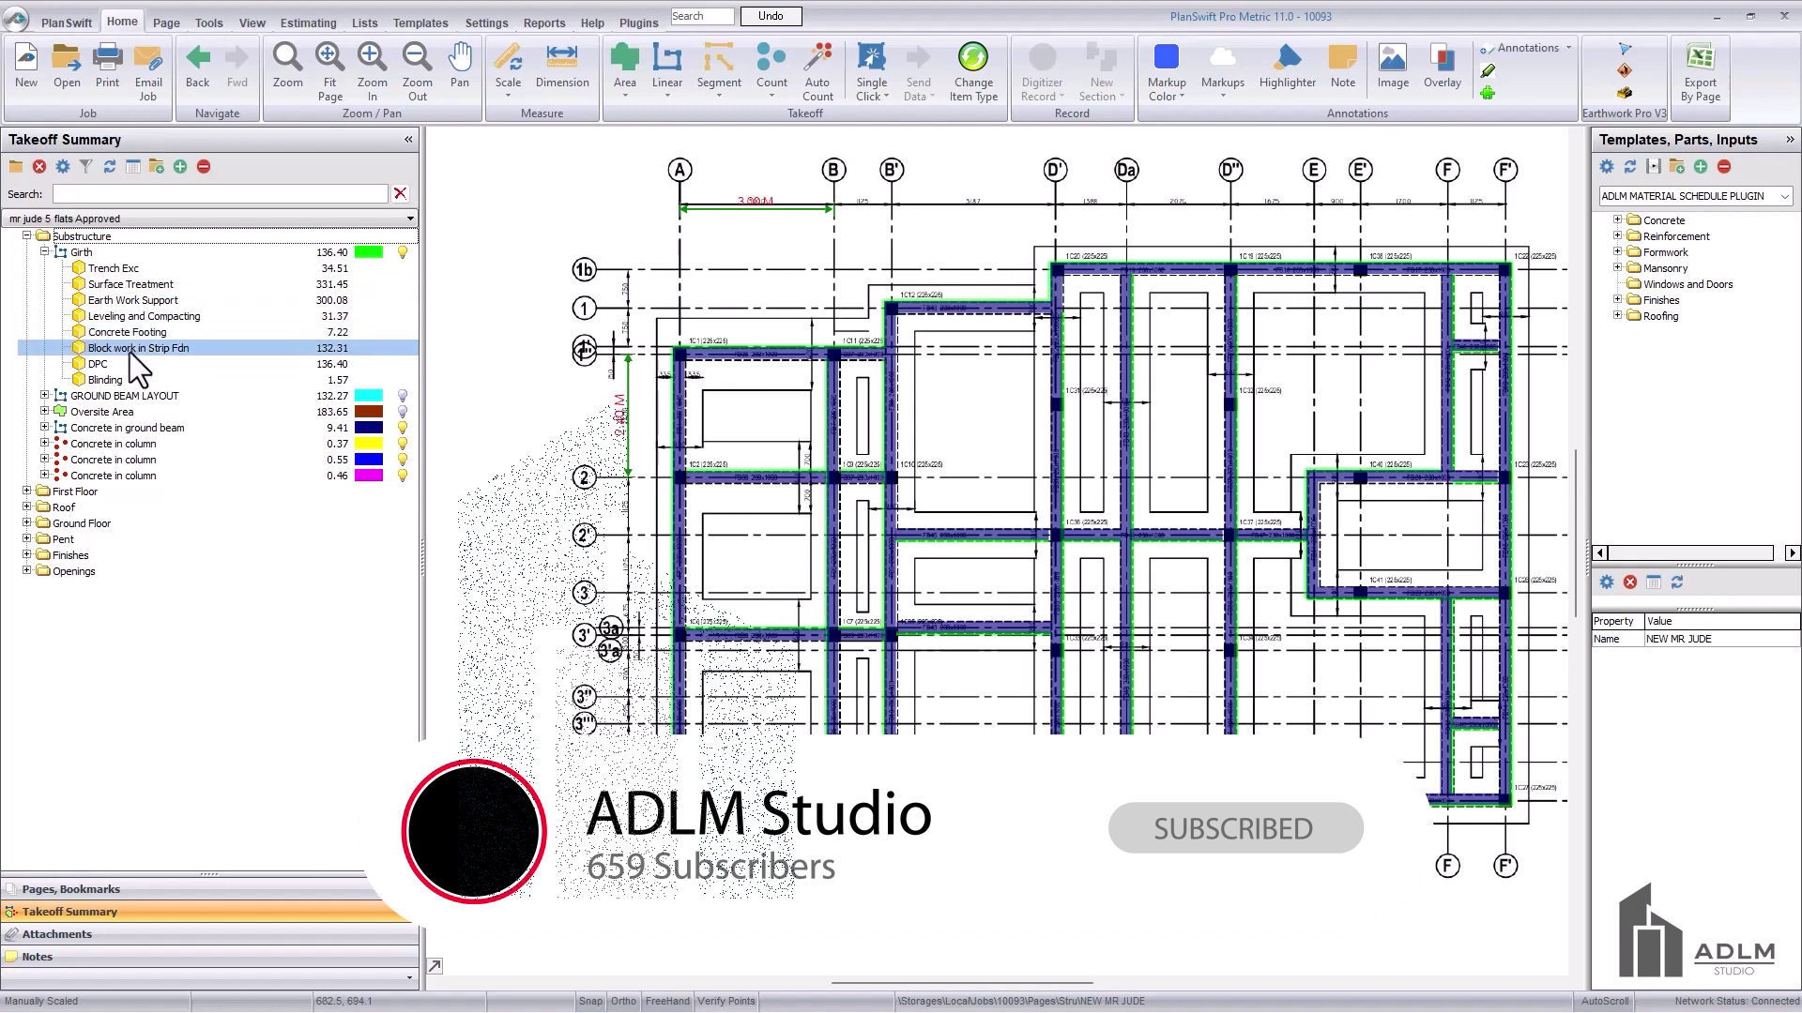
{"action": "left_click", "coordinate": [113, 365]}
{"action": "left_click", "coordinate": [111, 300]}
{"action": "left_click", "coordinate": [108, 280]}
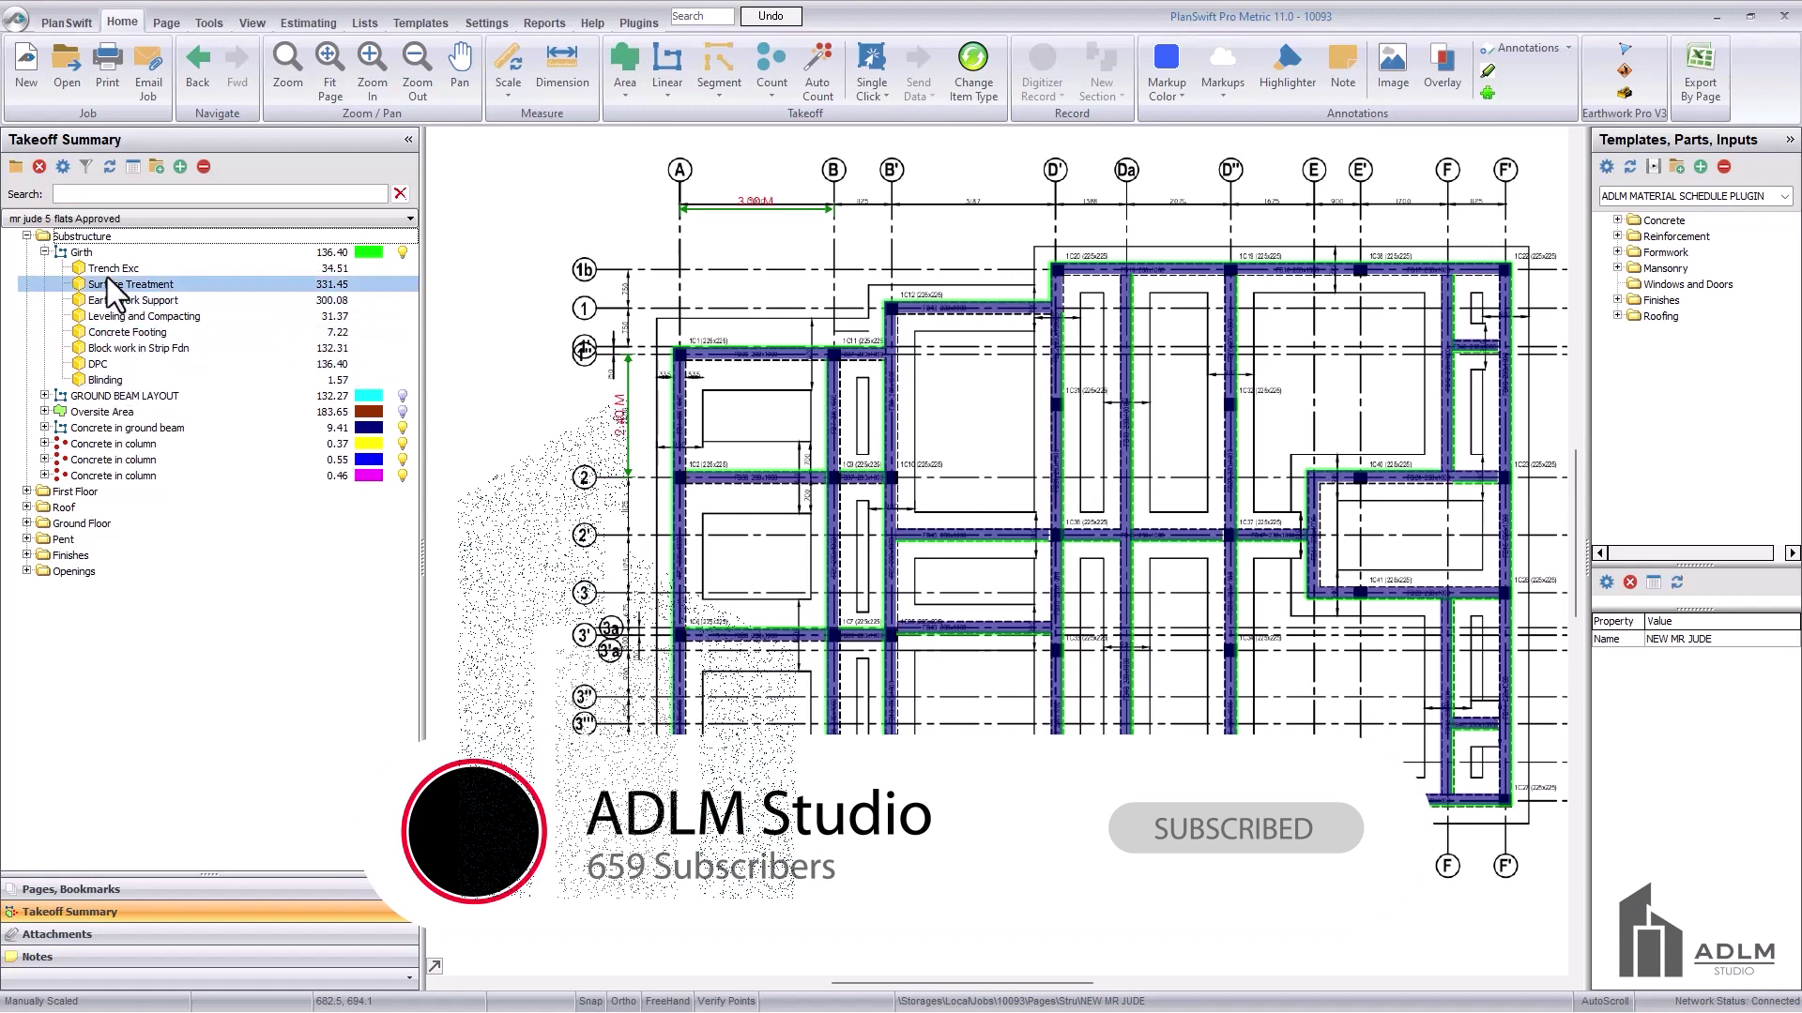
{"action": "left_click", "coordinate": [120, 365]}
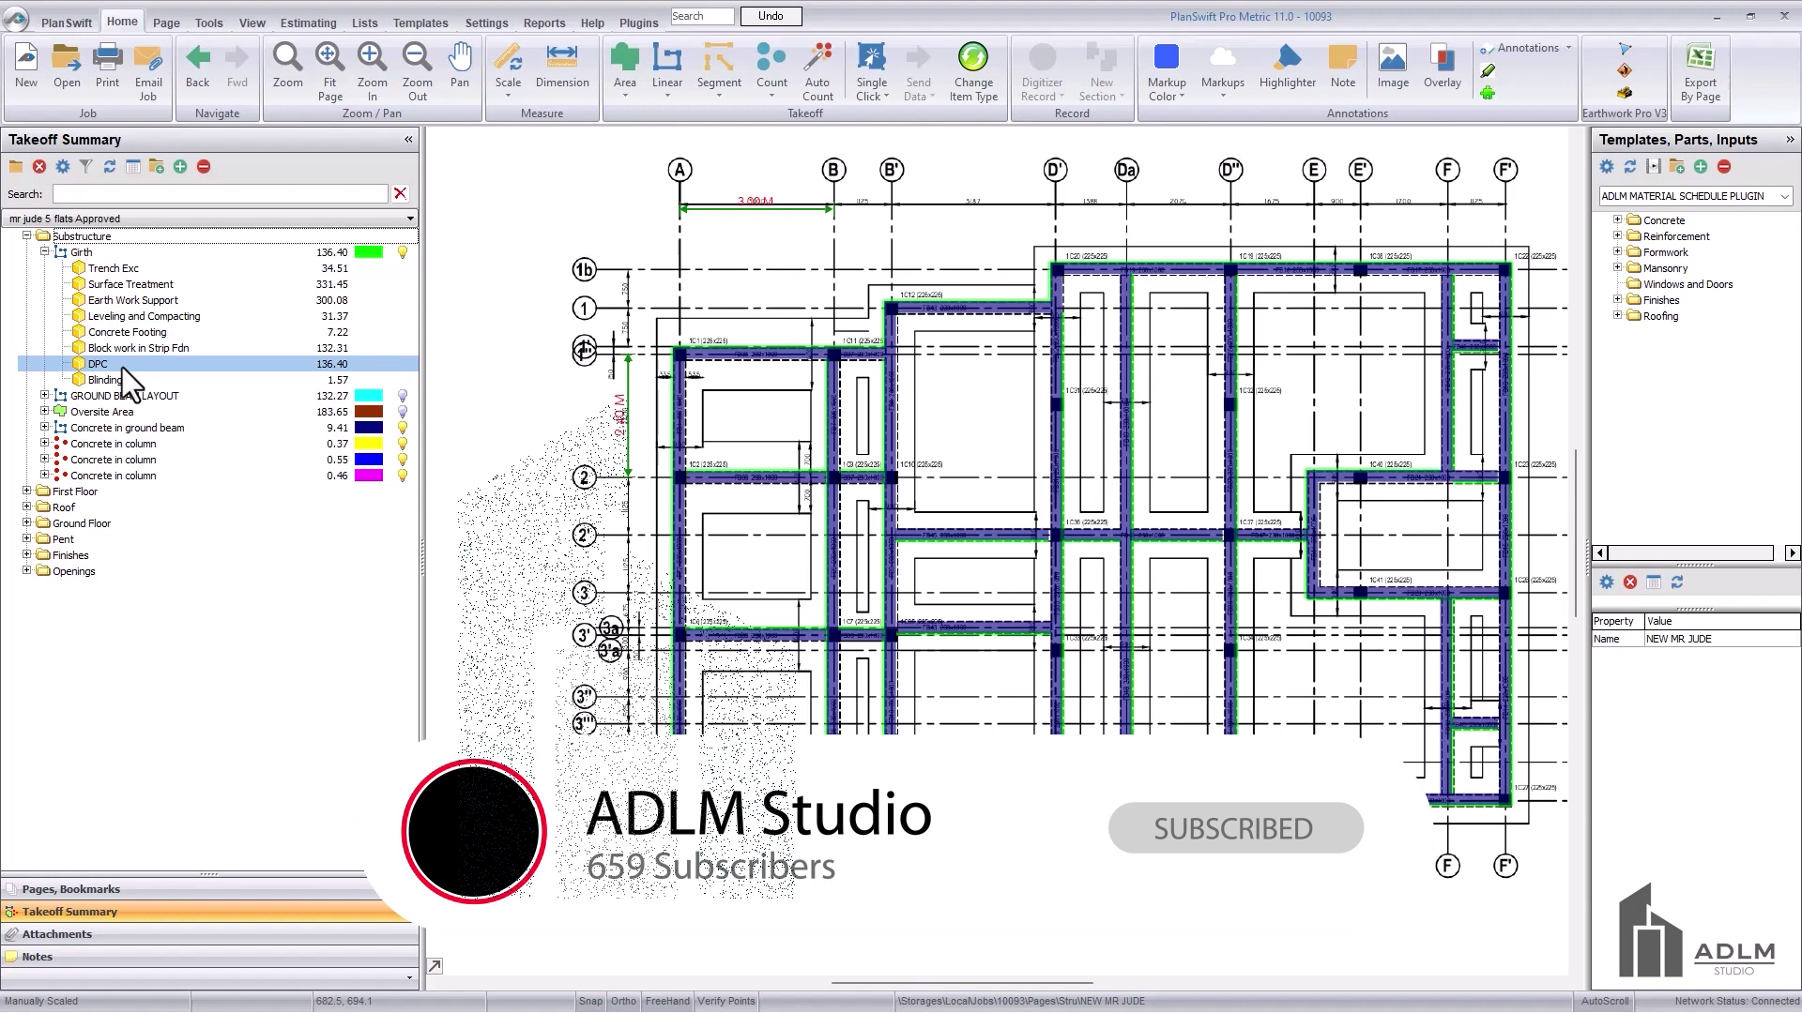
{"action": "left_click", "coordinate": [148, 281]}
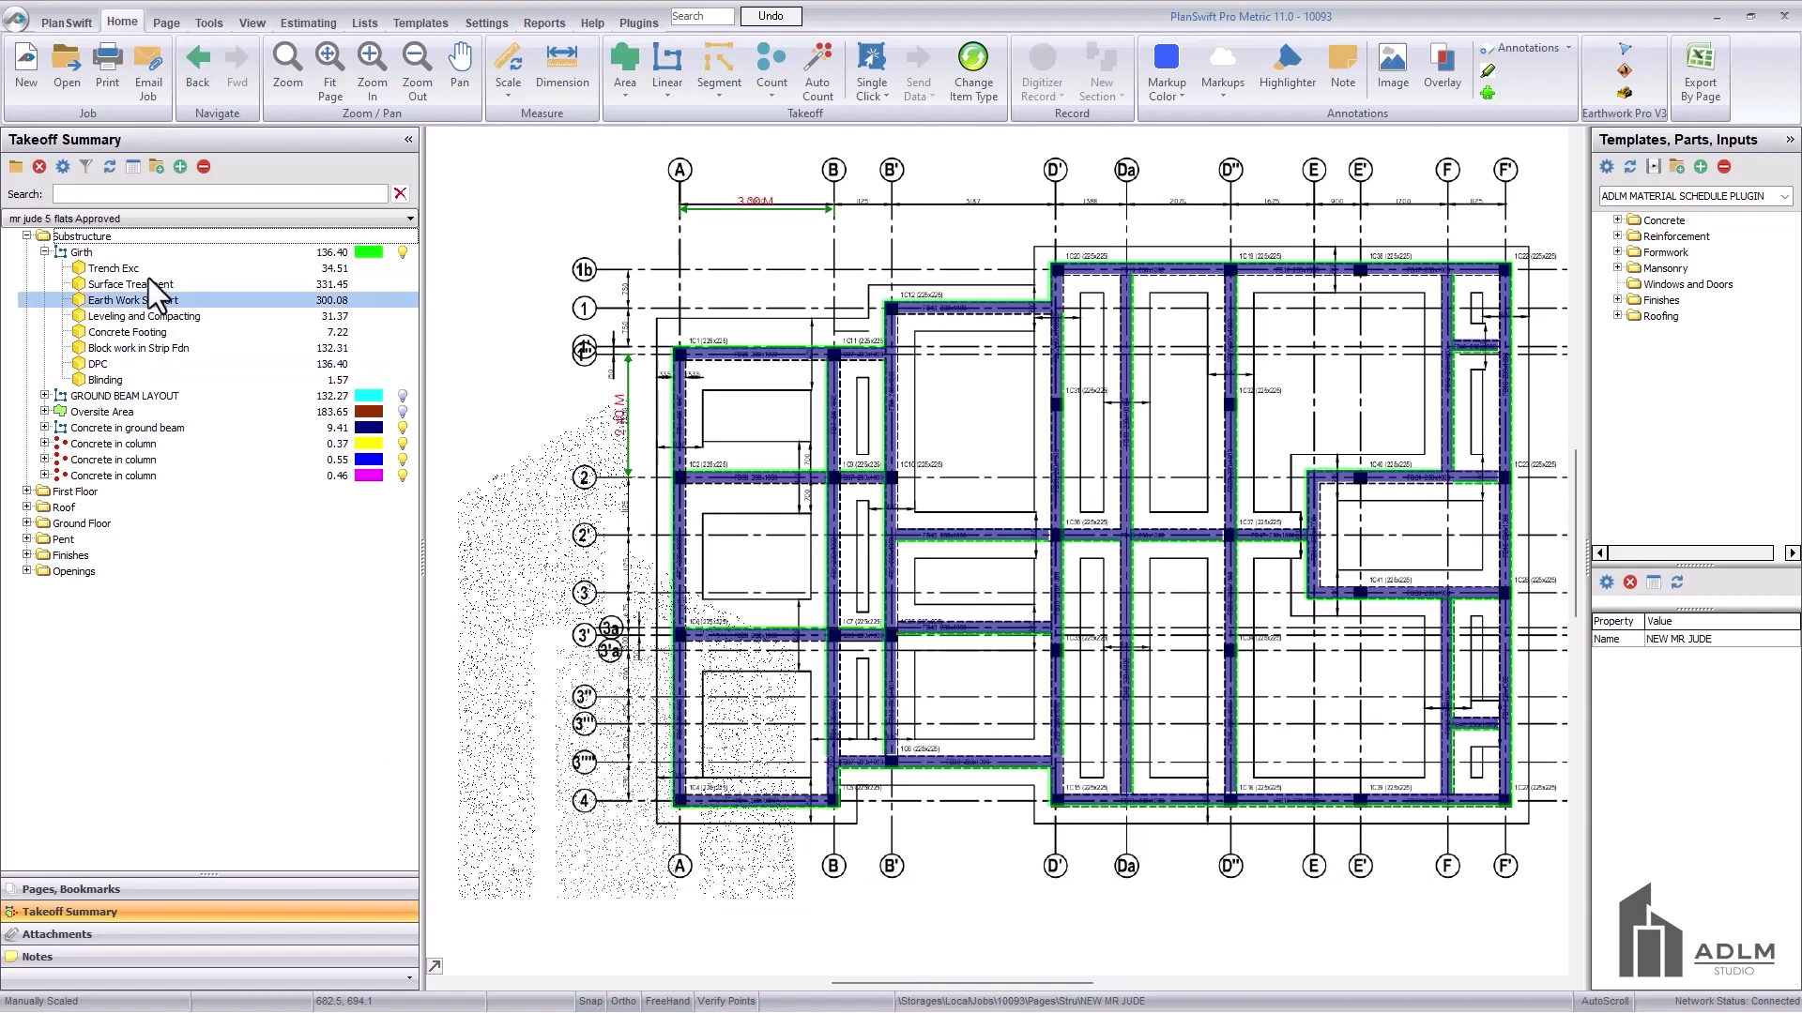
{"action": "left_click_drag", "start_coordinate": [146, 291], "coordinate": [156, 335]}
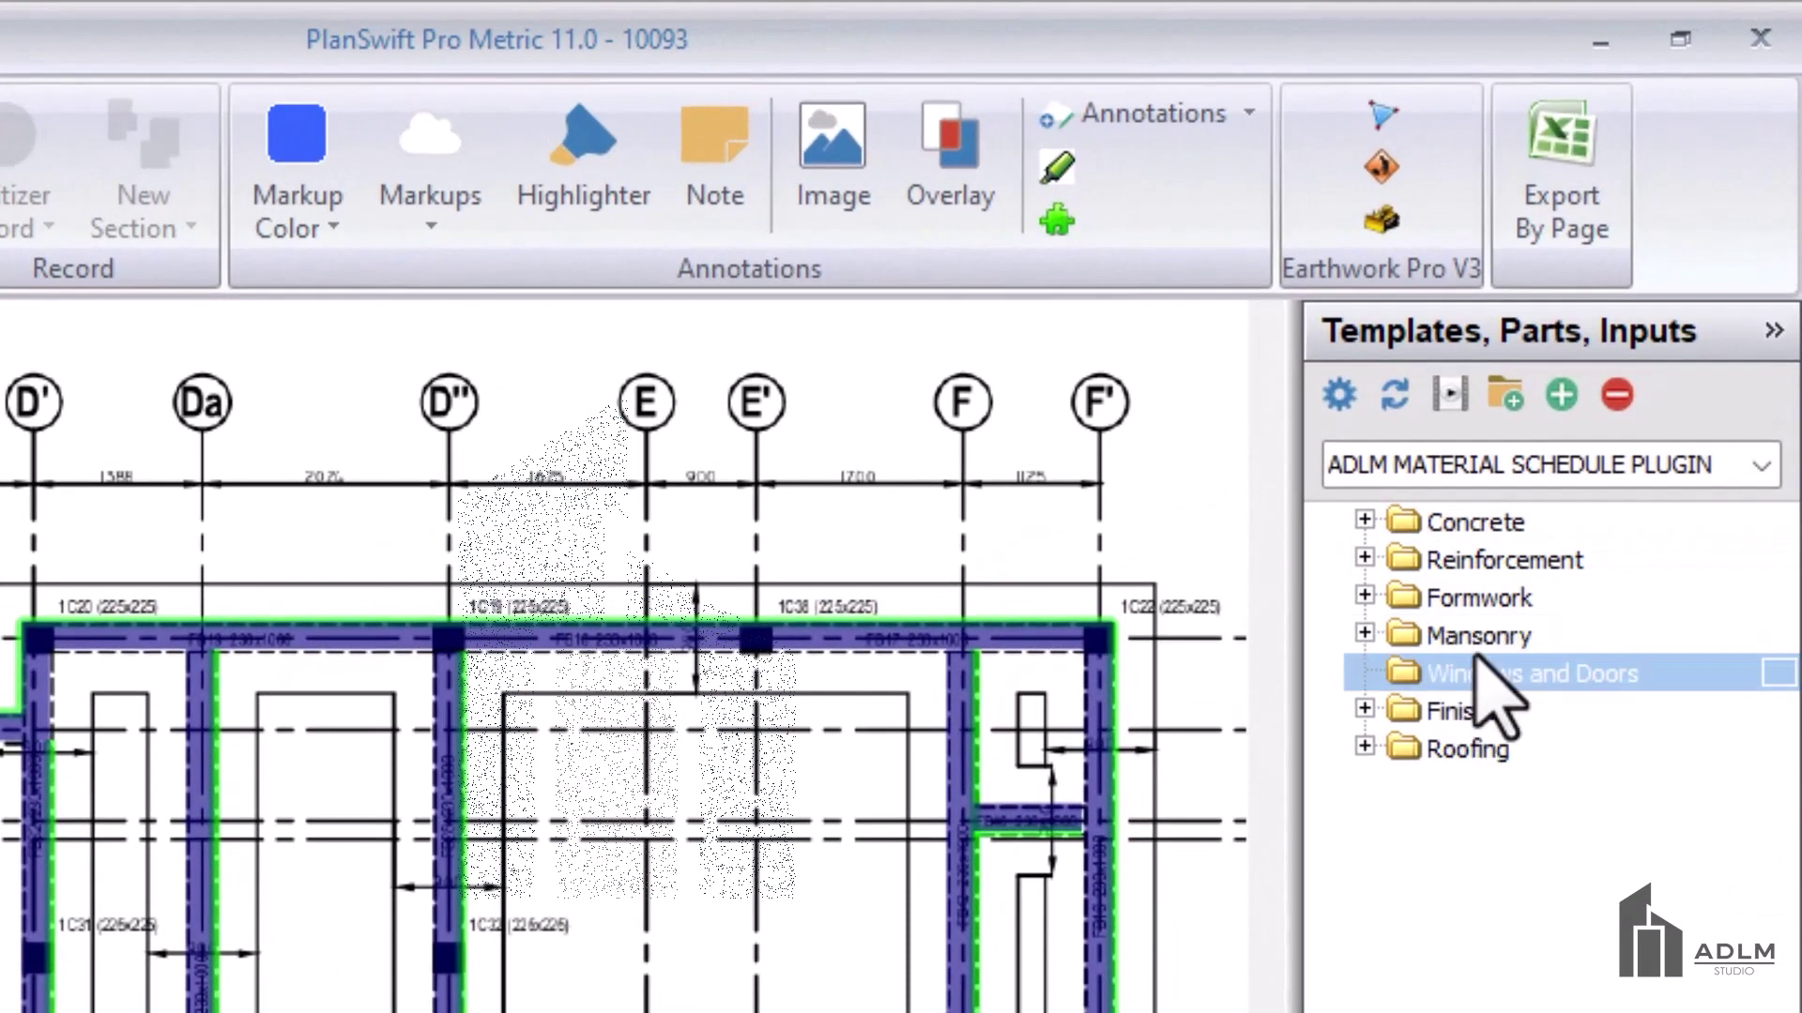
- Open the plugin's Concrete materials folder and drag Cement onto the Concrete Footing item
{"action": "left_click", "coordinate": [1359, 536]}
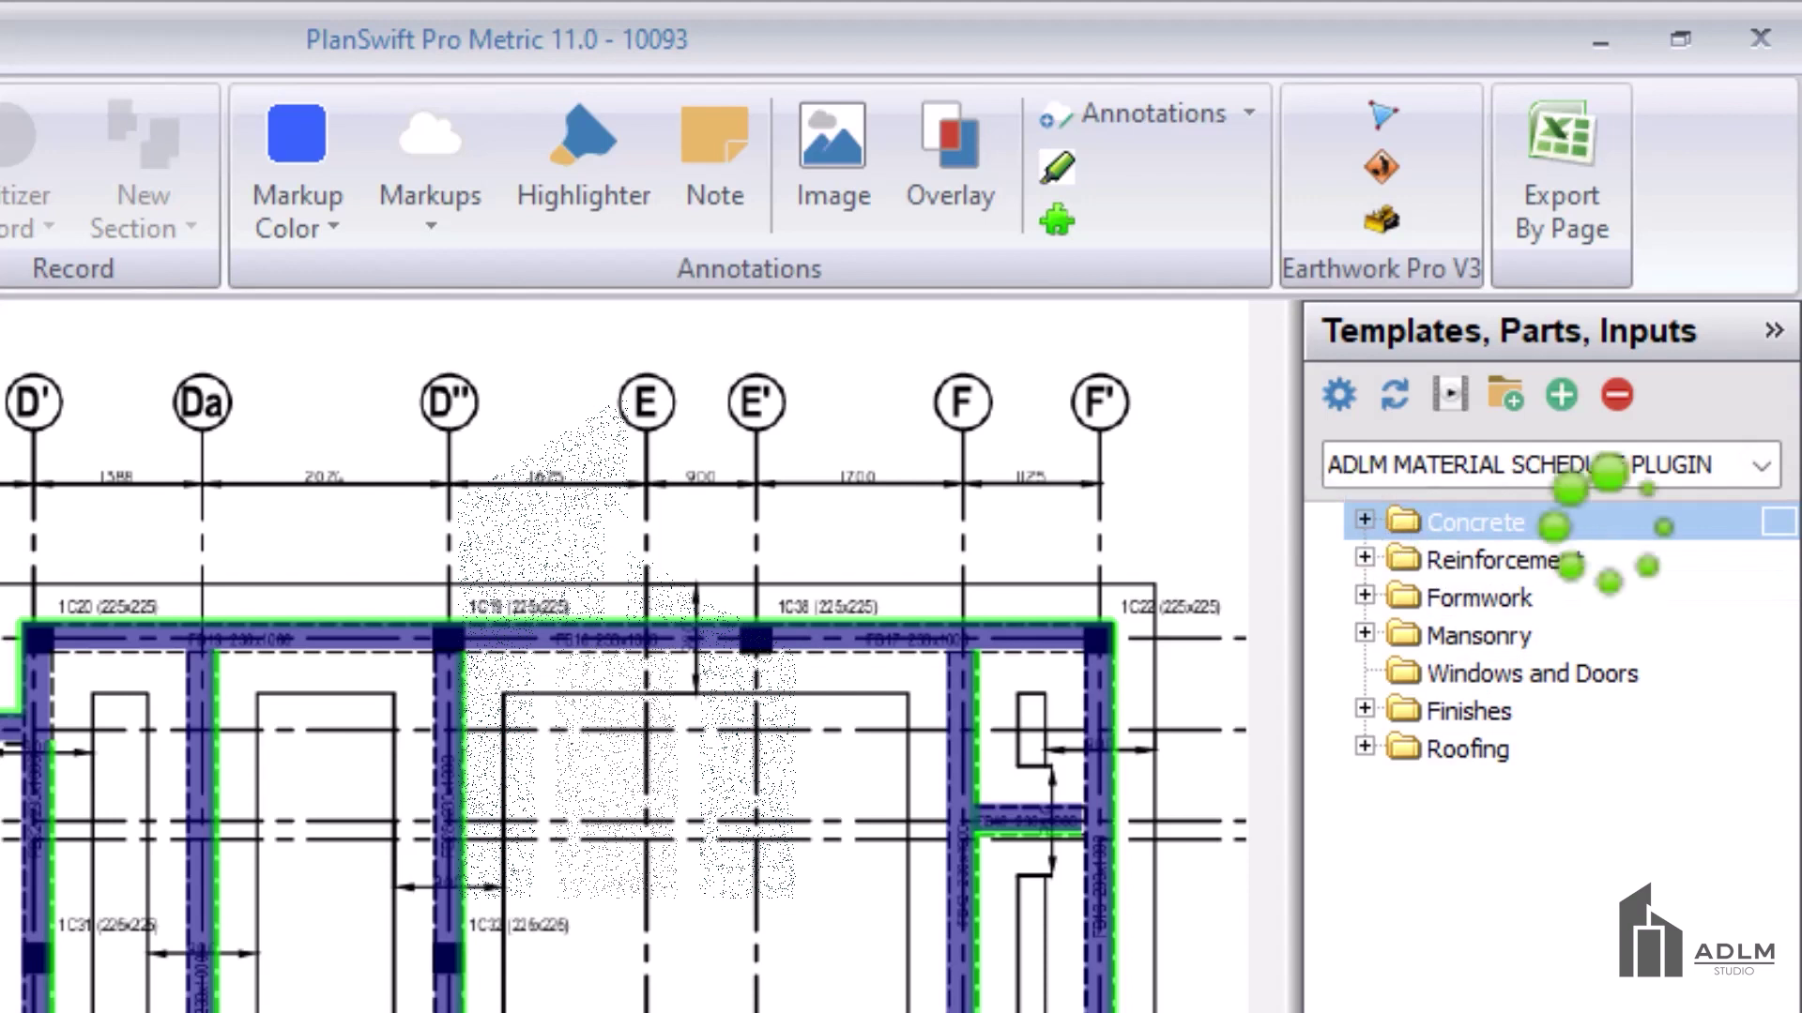
{"action": "double_click", "coordinate": [1462, 525]}
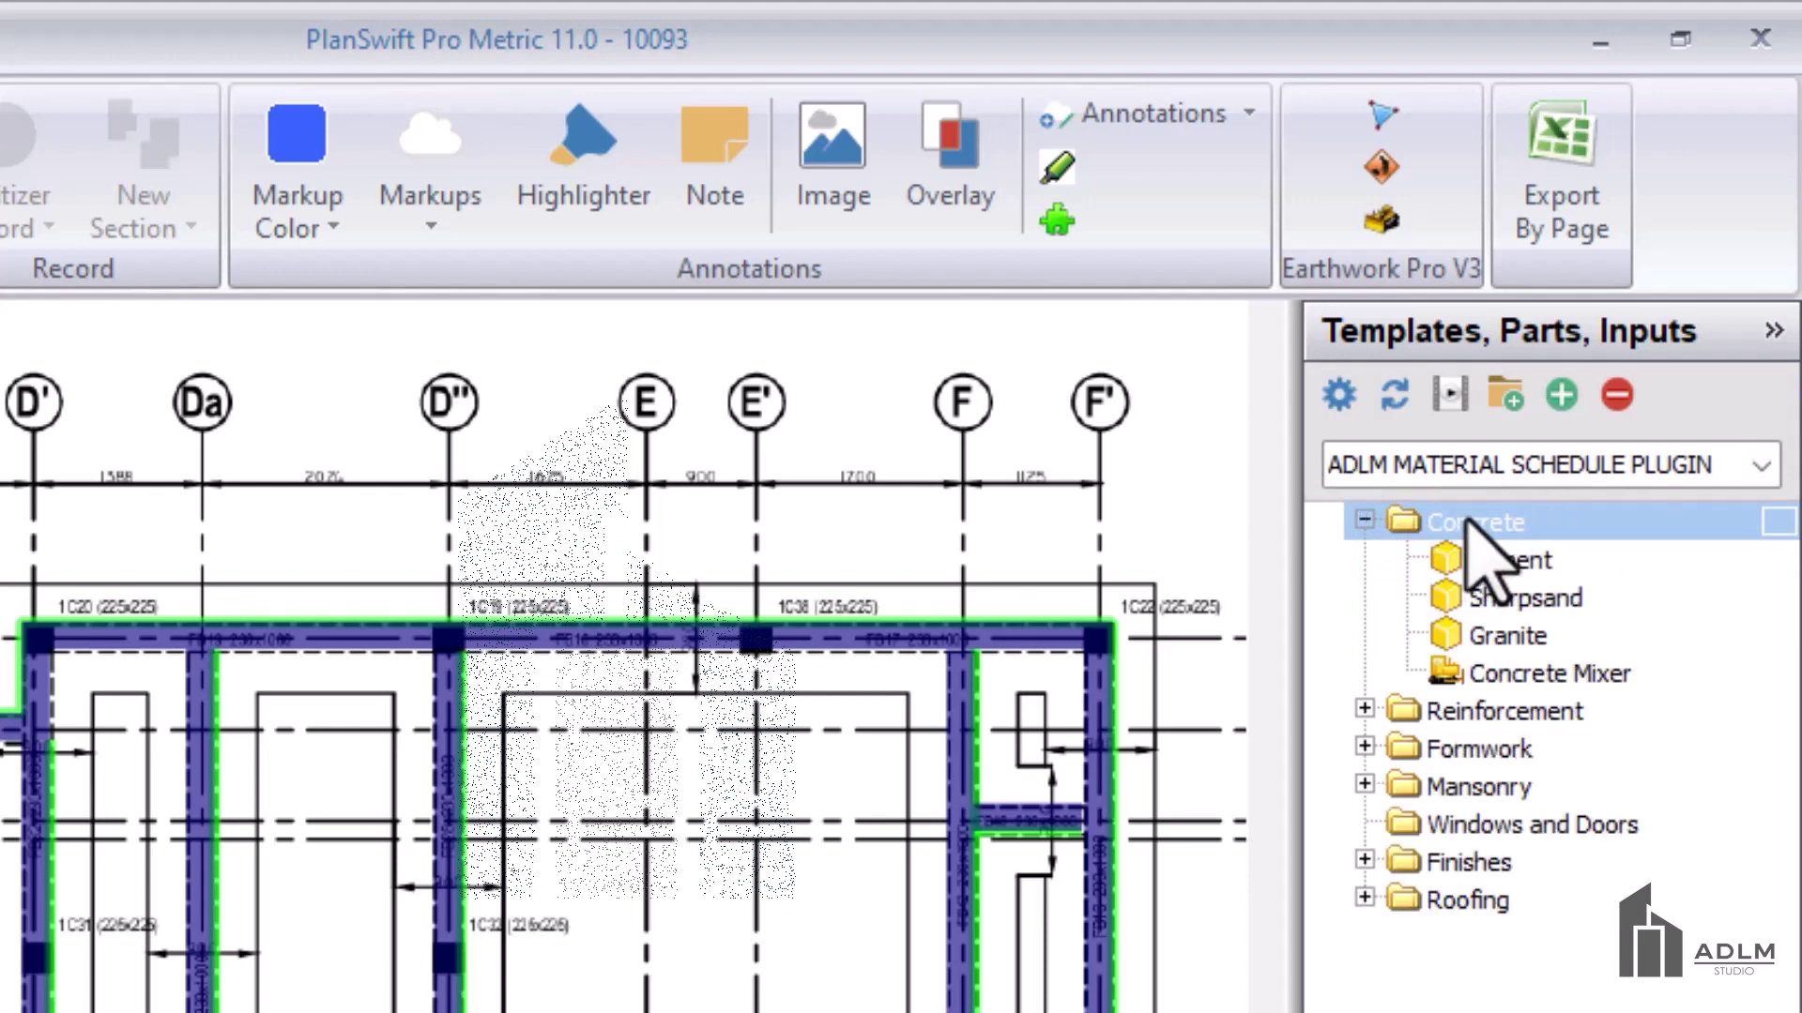
{"action": "left_click", "coordinate": [1501, 560]}
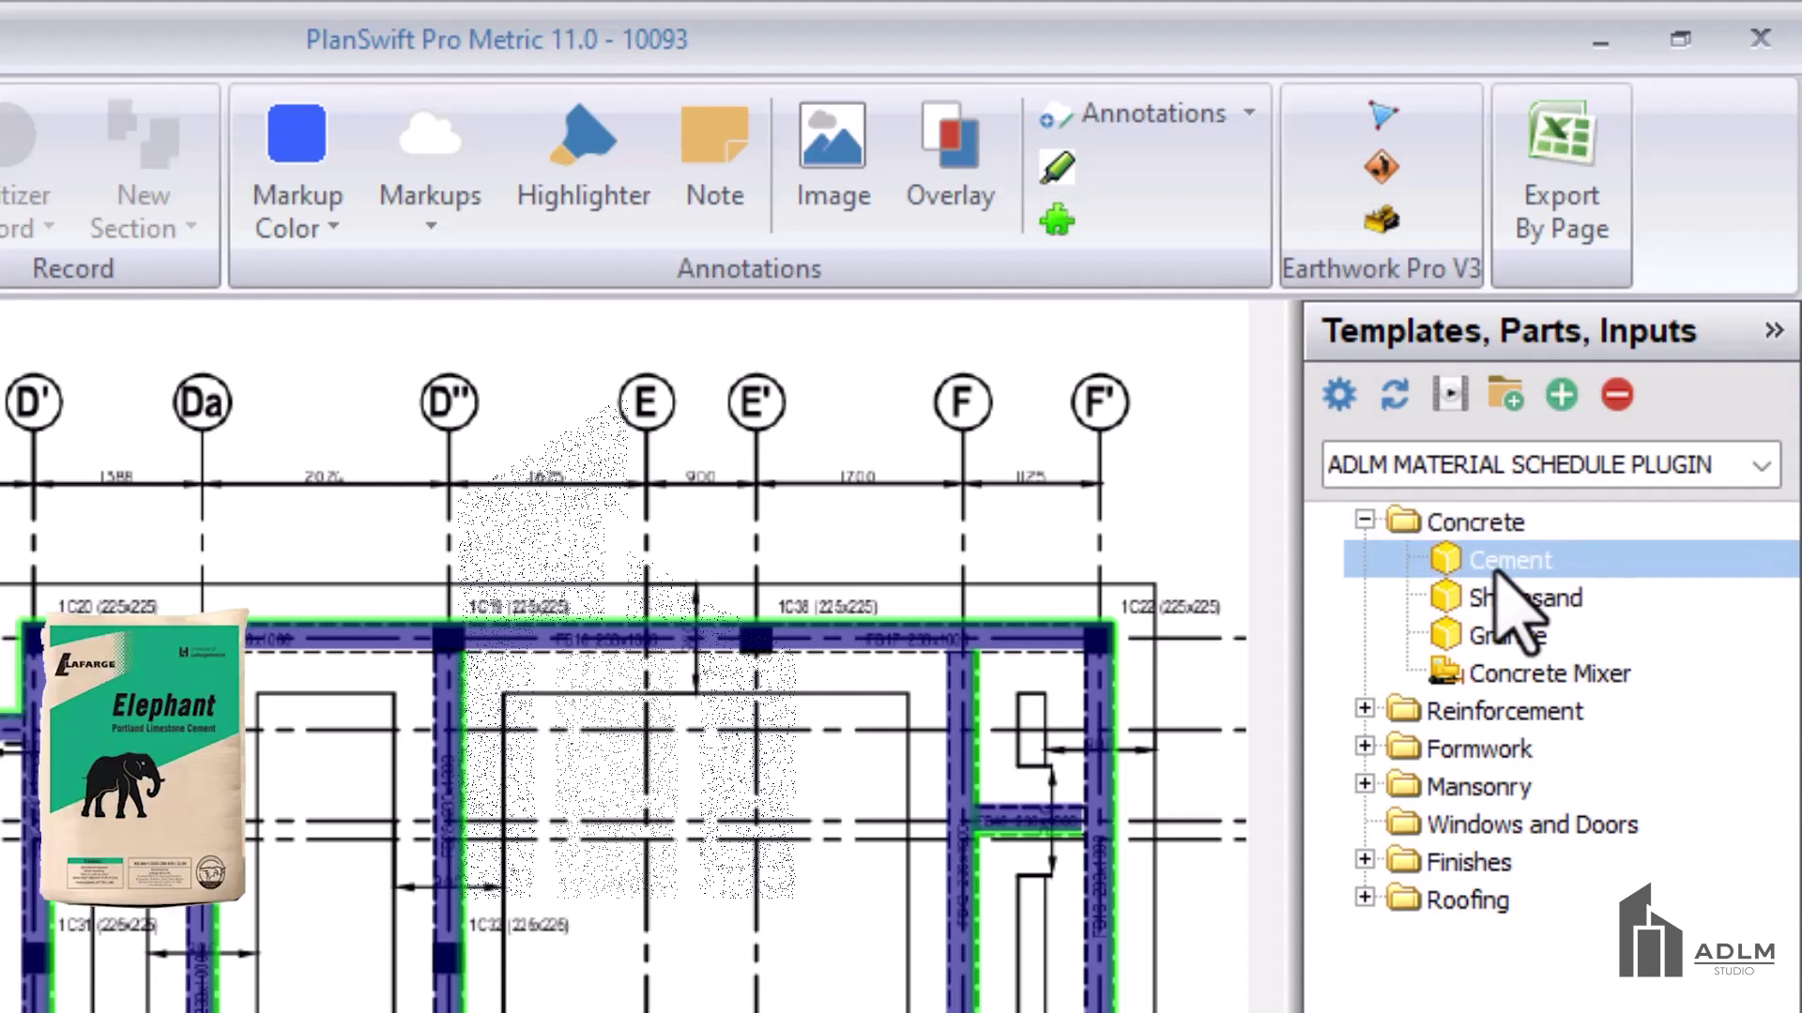
{"action": "left_click", "coordinate": [1556, 597]}
{"action": "left_click", "coordinate": [1550, 633]}
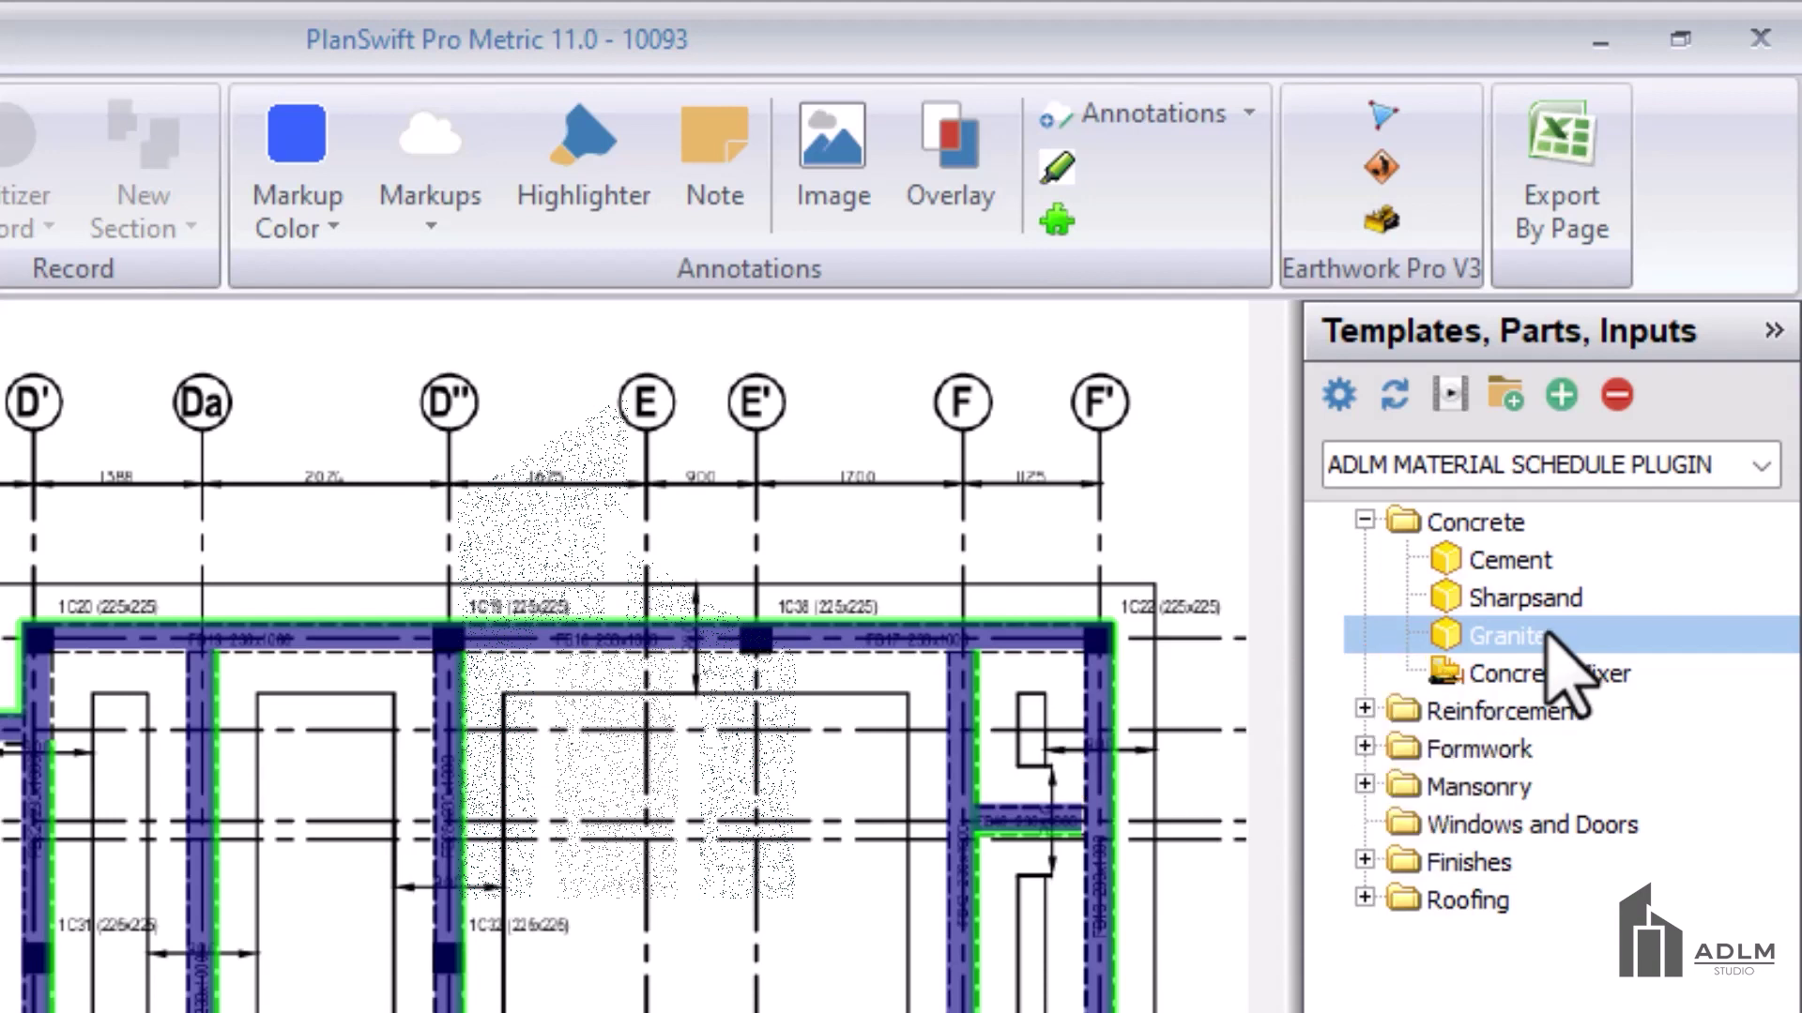
{"action": "left_click", "coordinate": [1512, 598]}
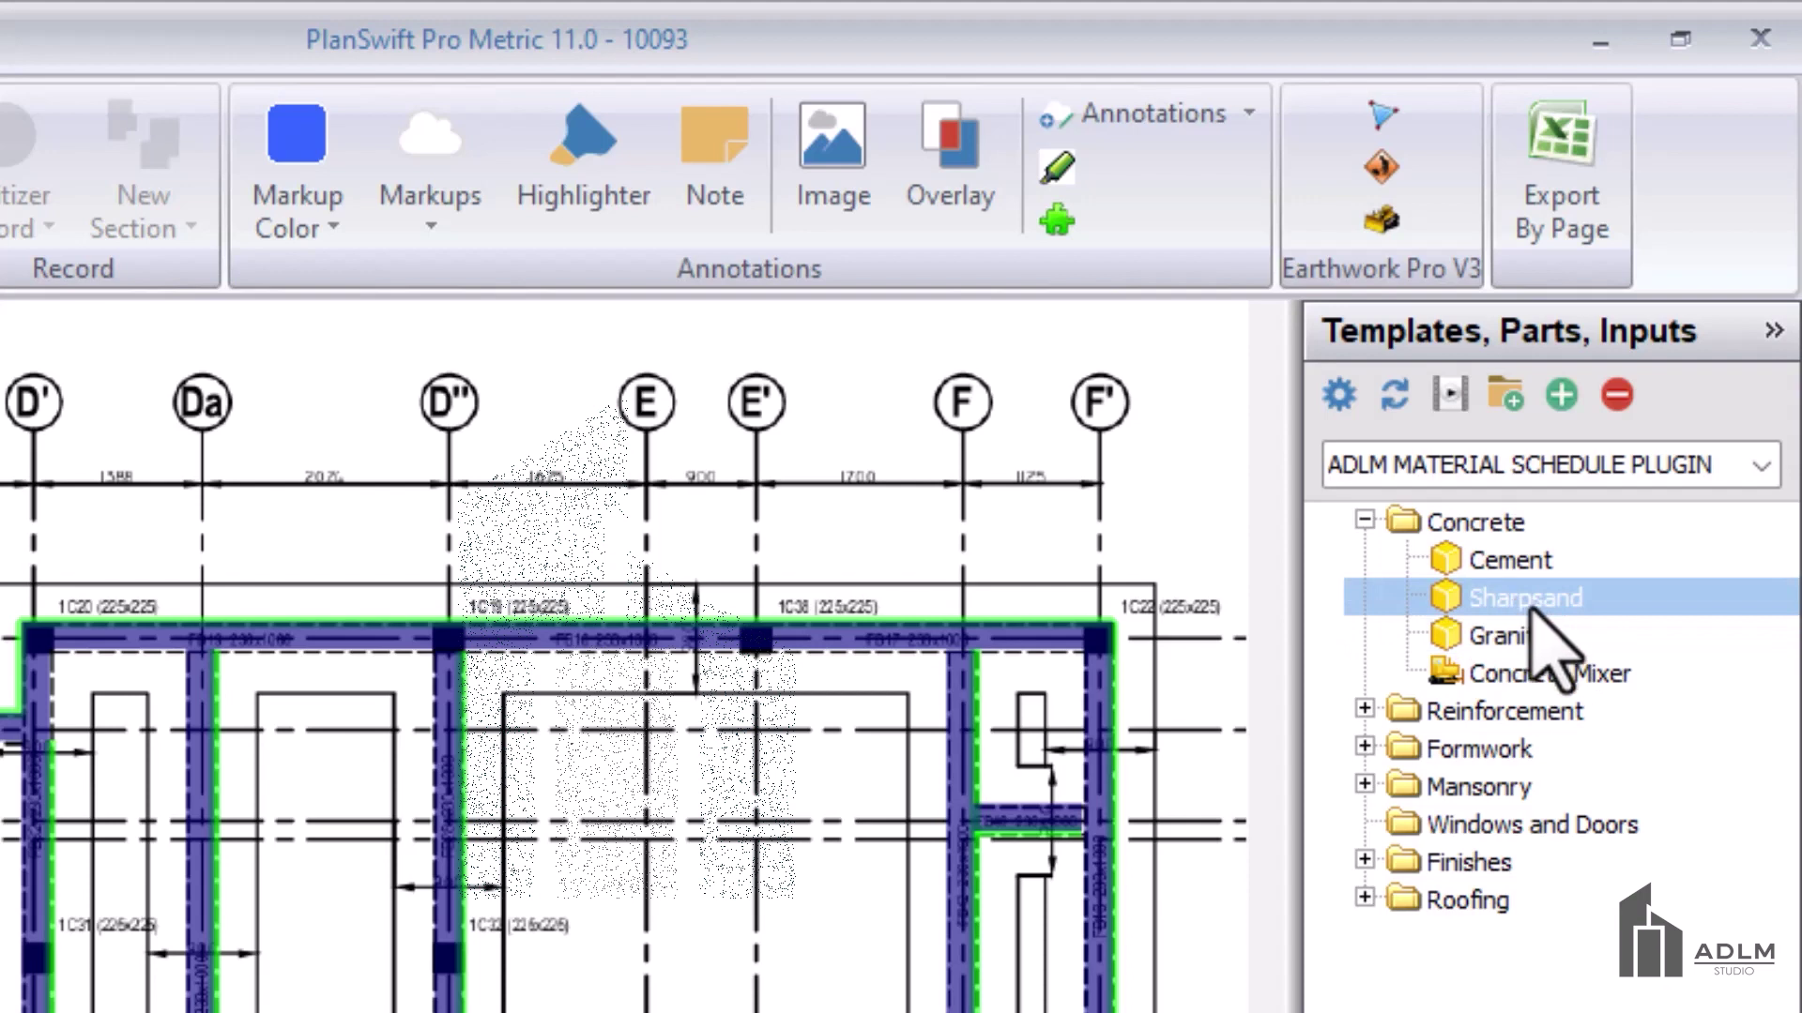
{"action": "left_click", "coordinate": [1537, 561]}
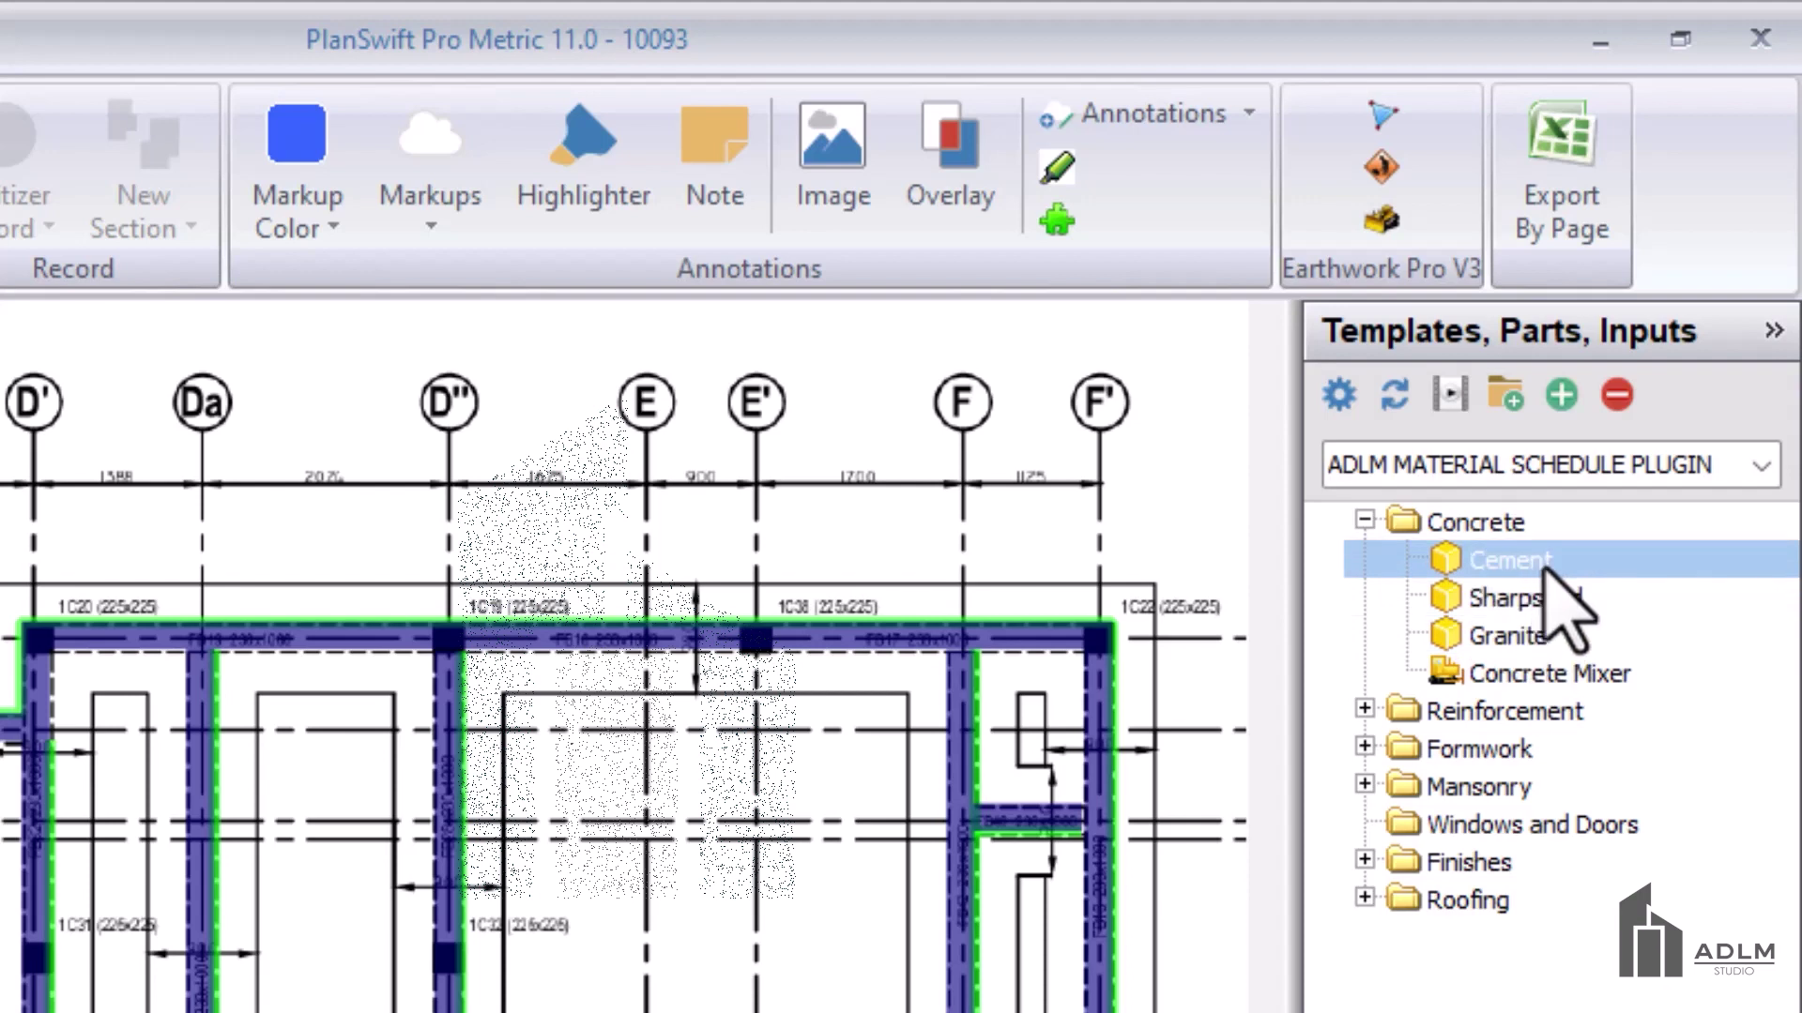
{"action": "left_click_drag", "start_coordinate": [1548, 567], "coordinate": [0, 891]}
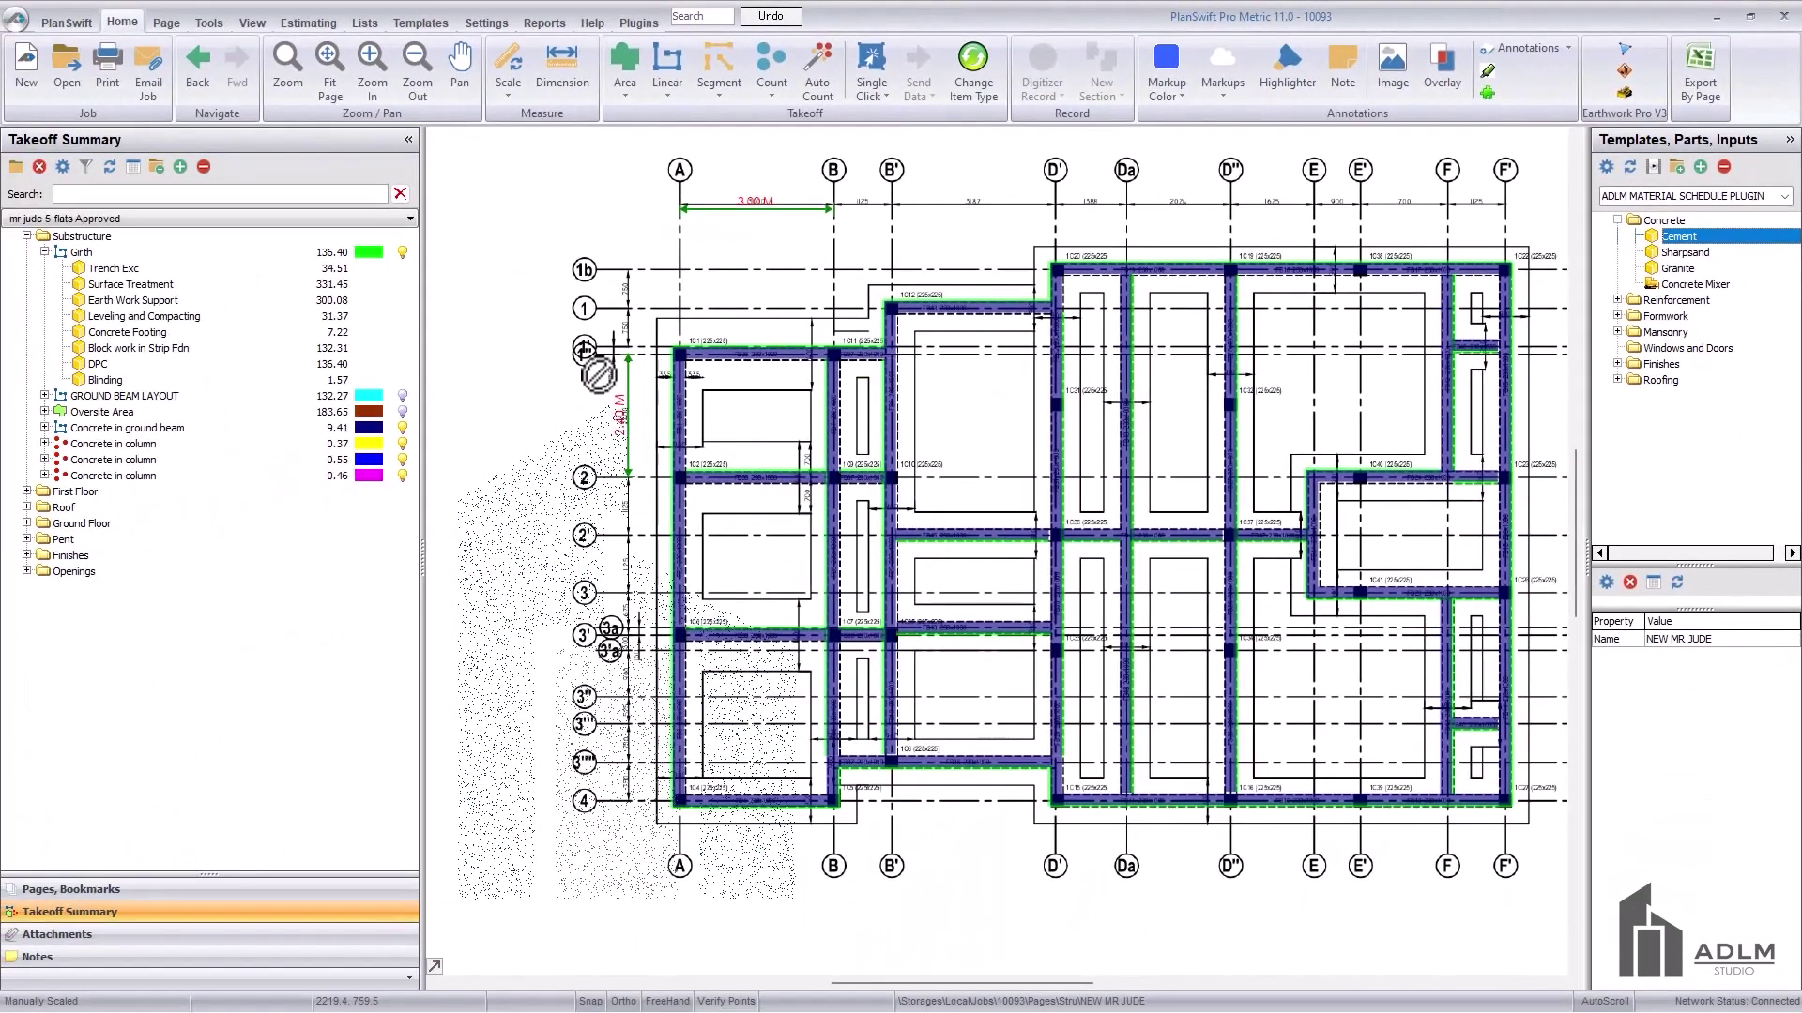
{"action": "left_click_drag", "start_coordinate": [597, 374], "coordinate": [285, 328]}
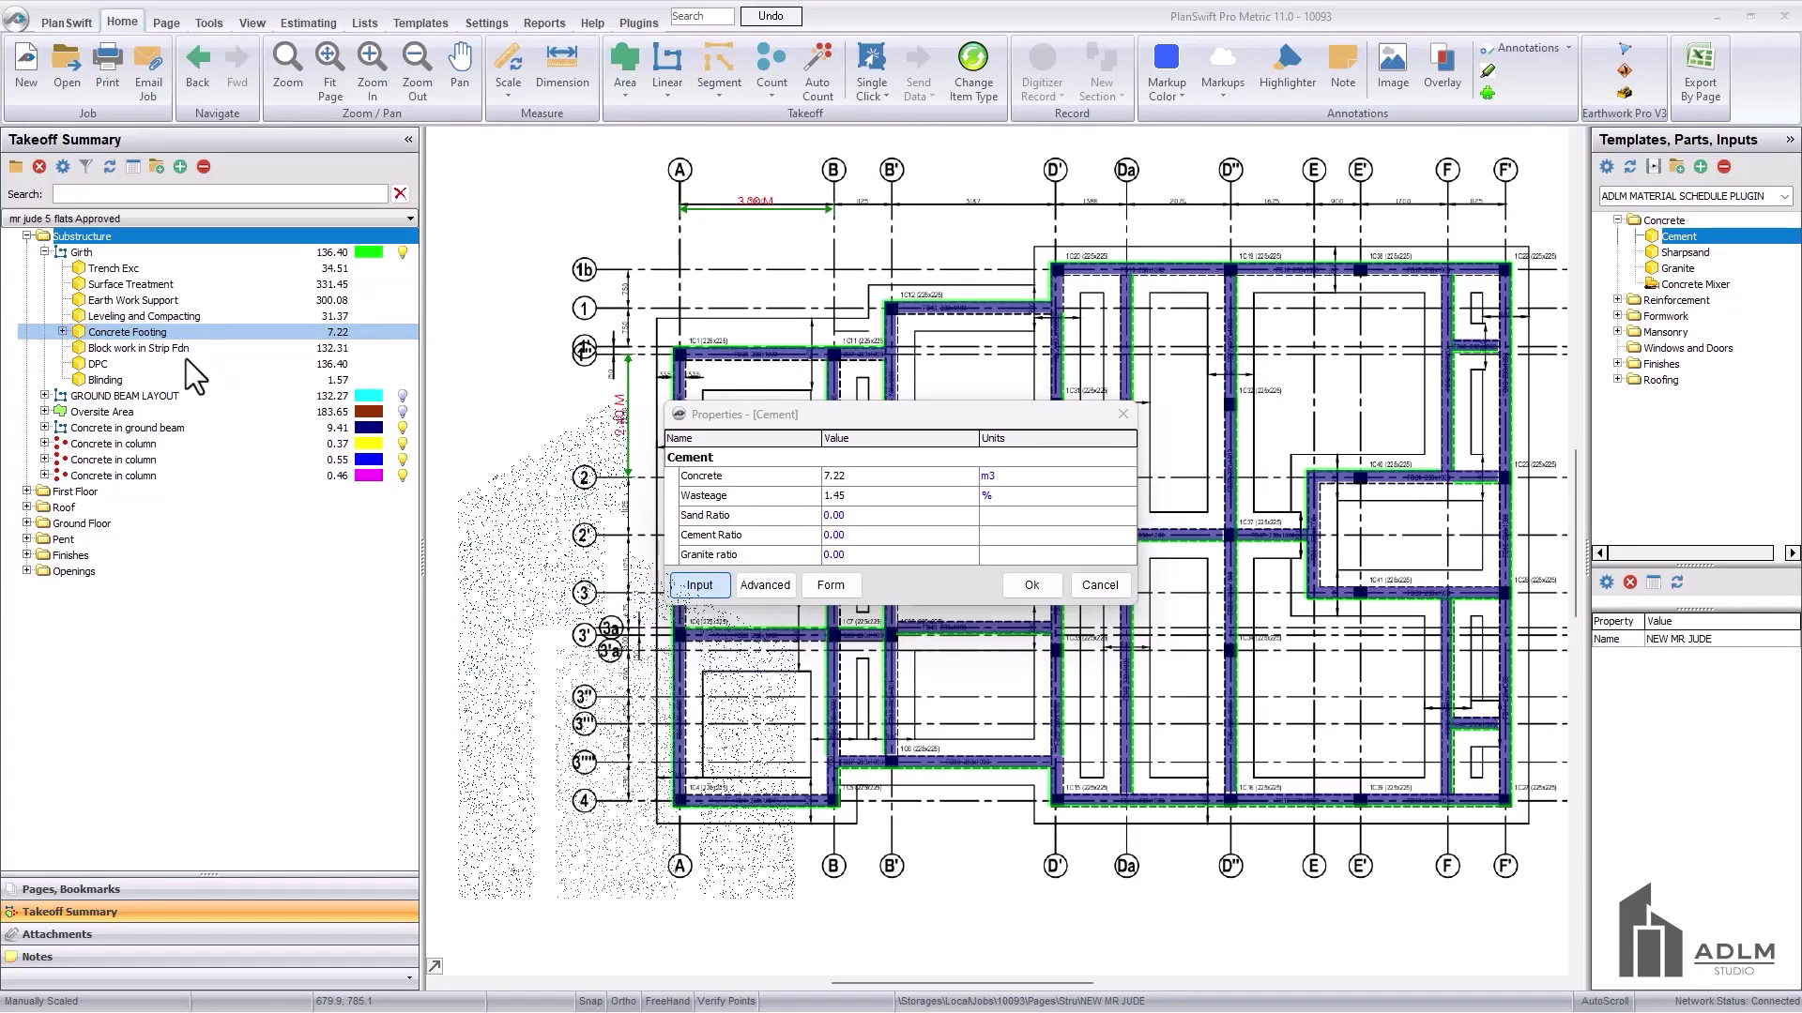
- Give Cement 1.45% wastage with sand ratio 2, cement ratio 1 and granite ratio 4, and confirm
{"action": "left_click", "coordinate": [847, 499]}
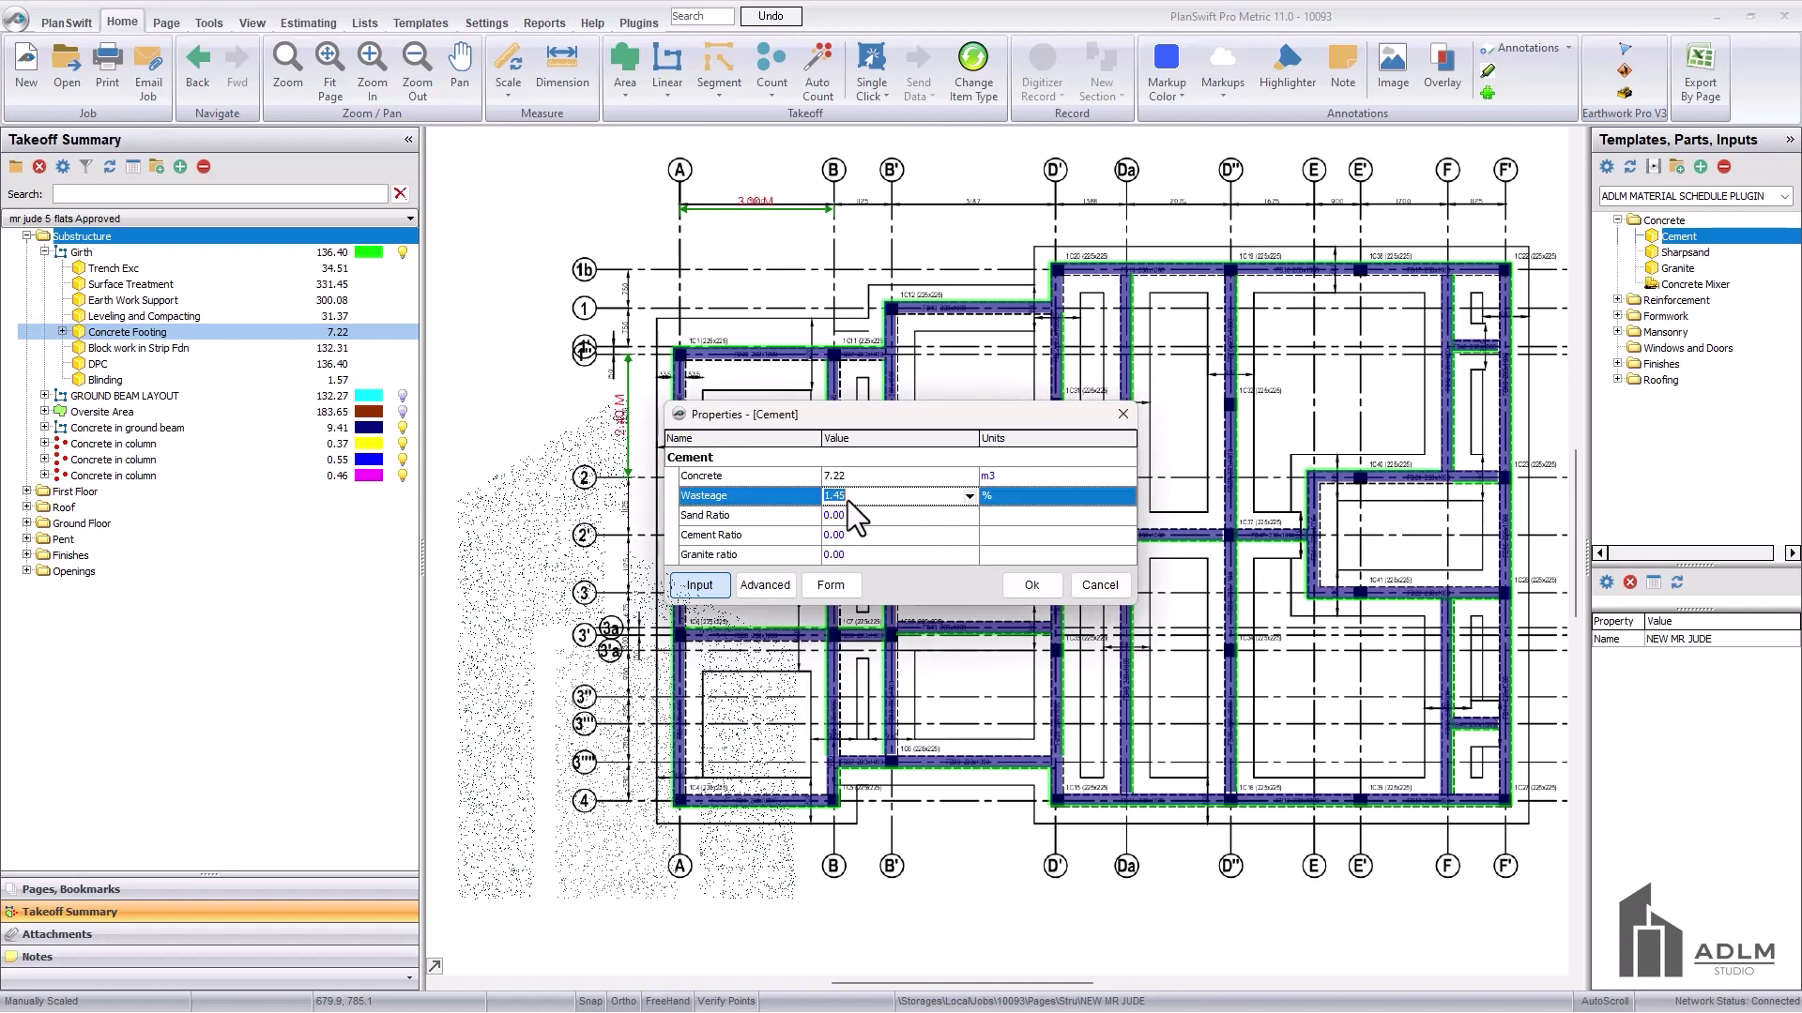
{"action": "left_click", "coordinate": [968, 499]}
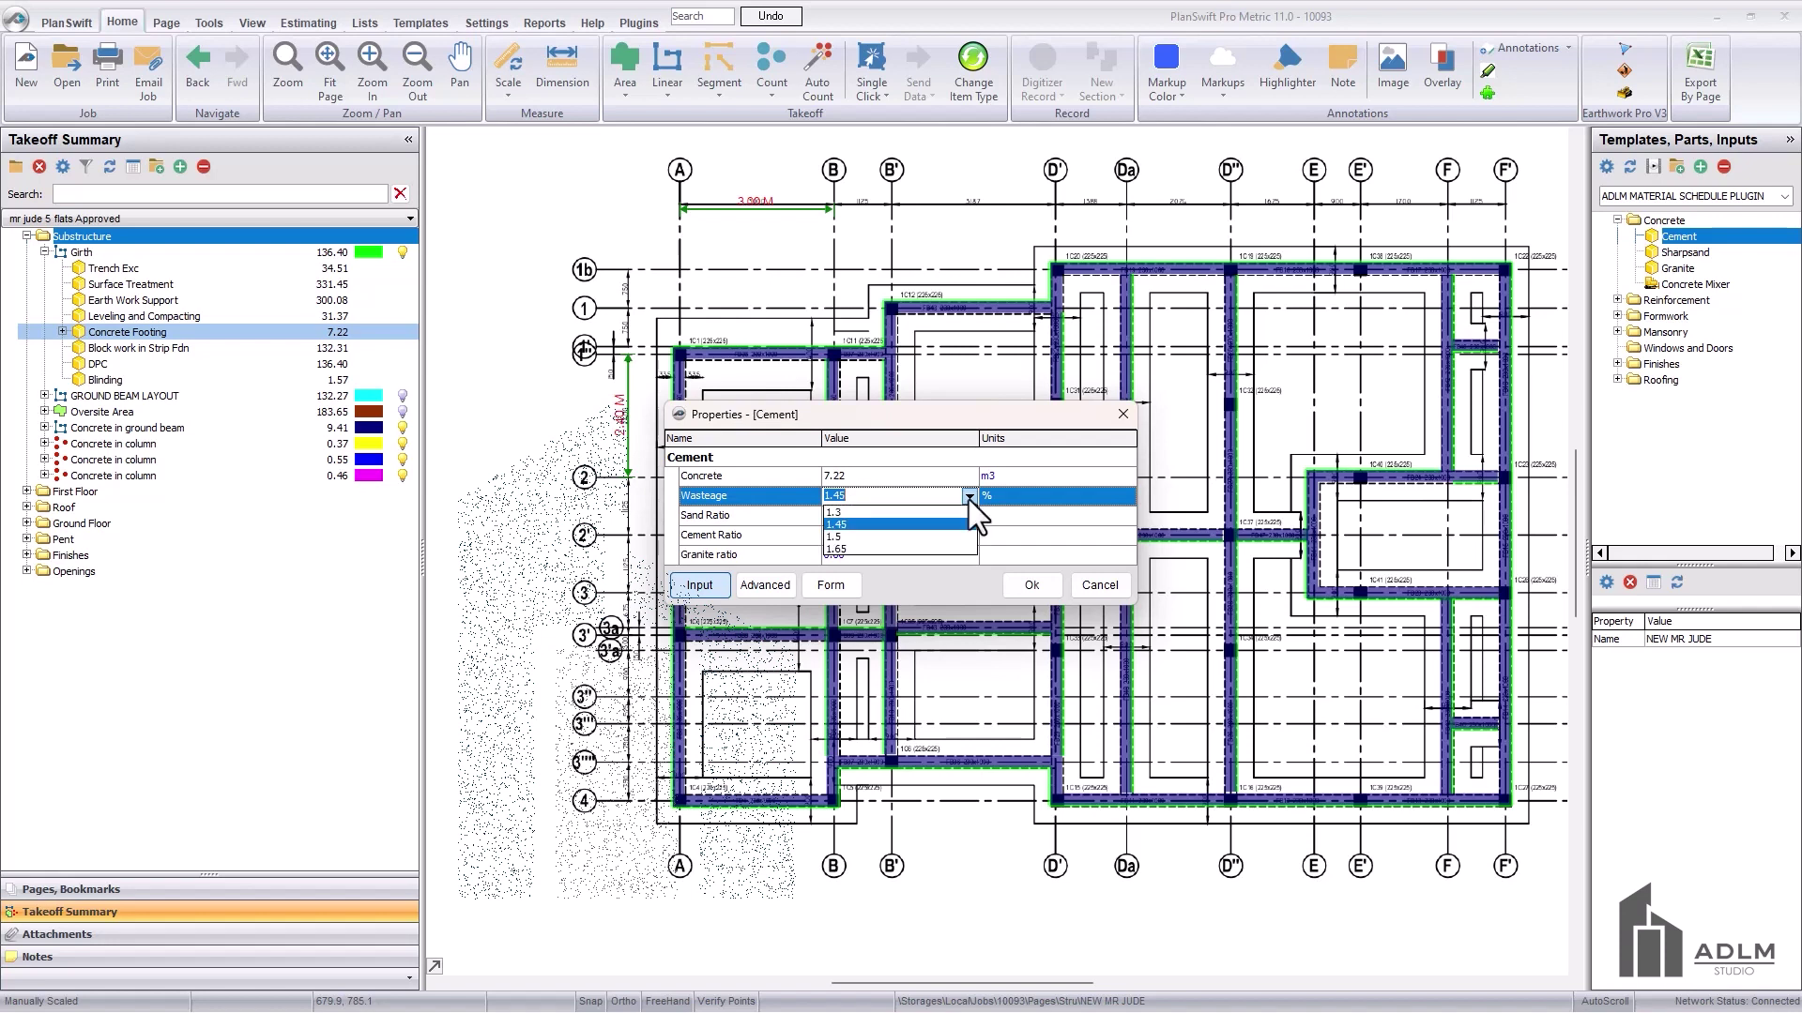
{"action": "left_click", "coordinate": [858, 525]}
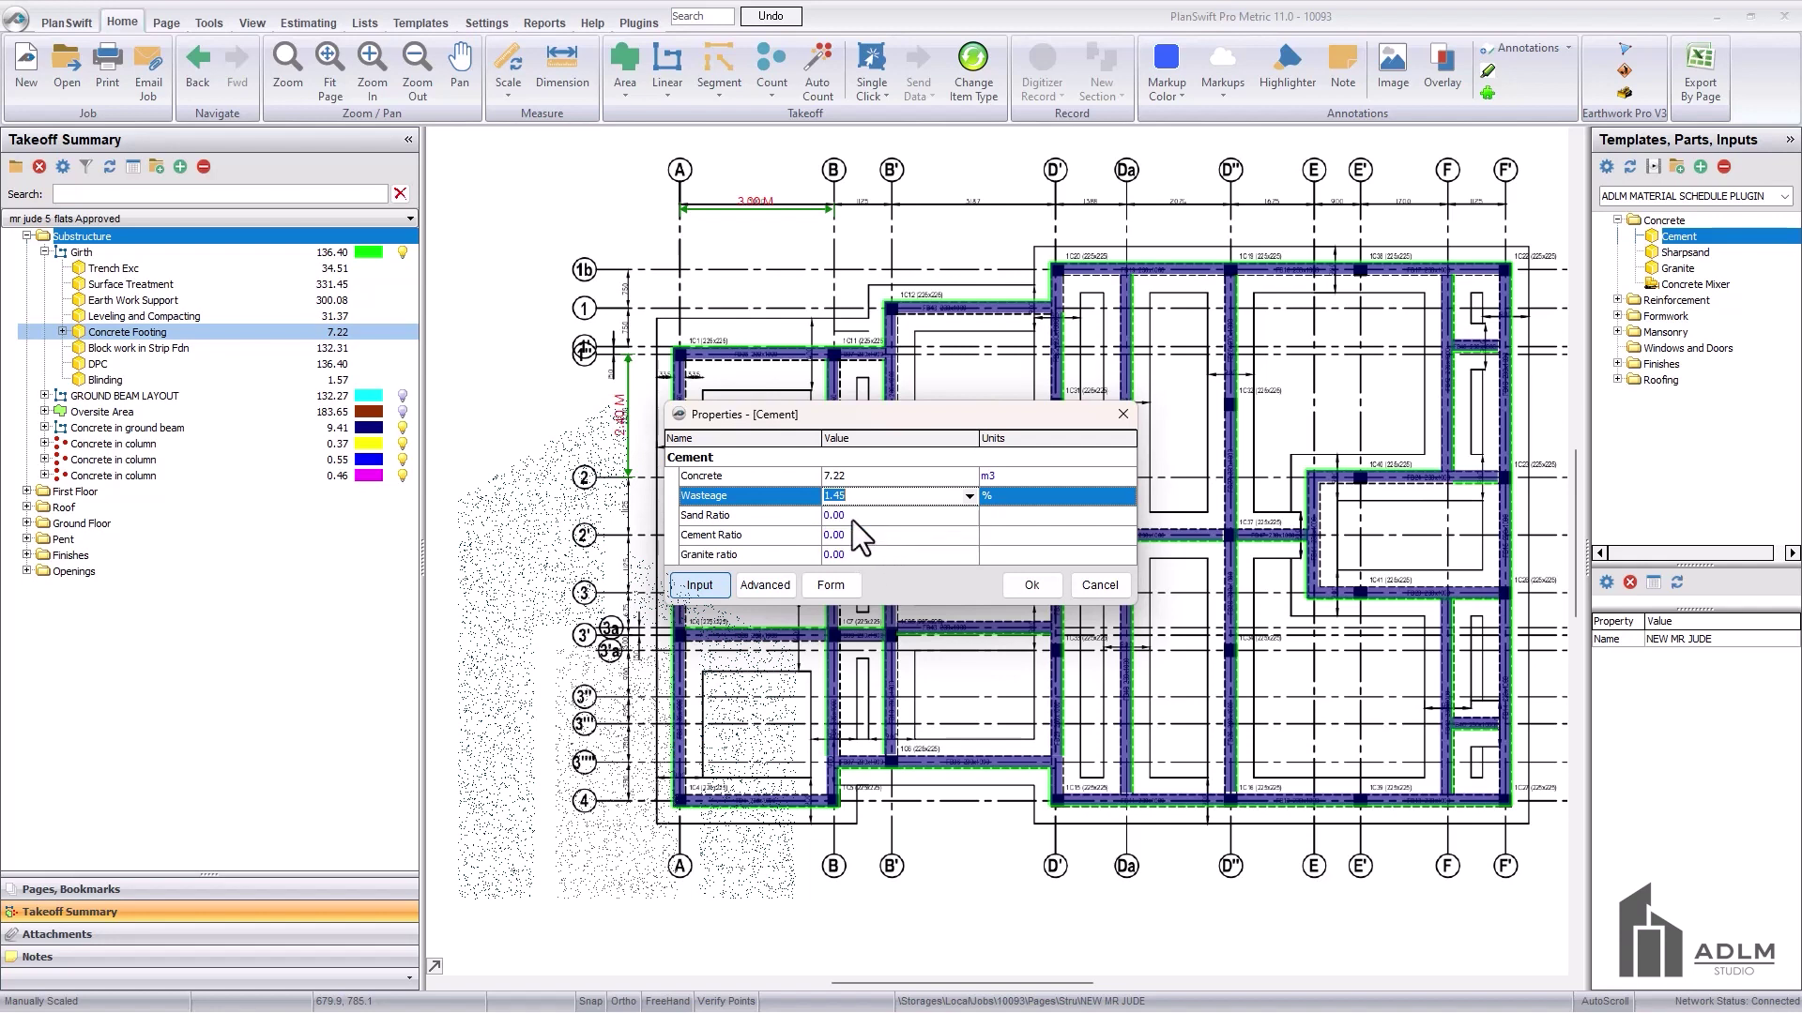
{"action": "left_click", "coordinate": [852, 520]}
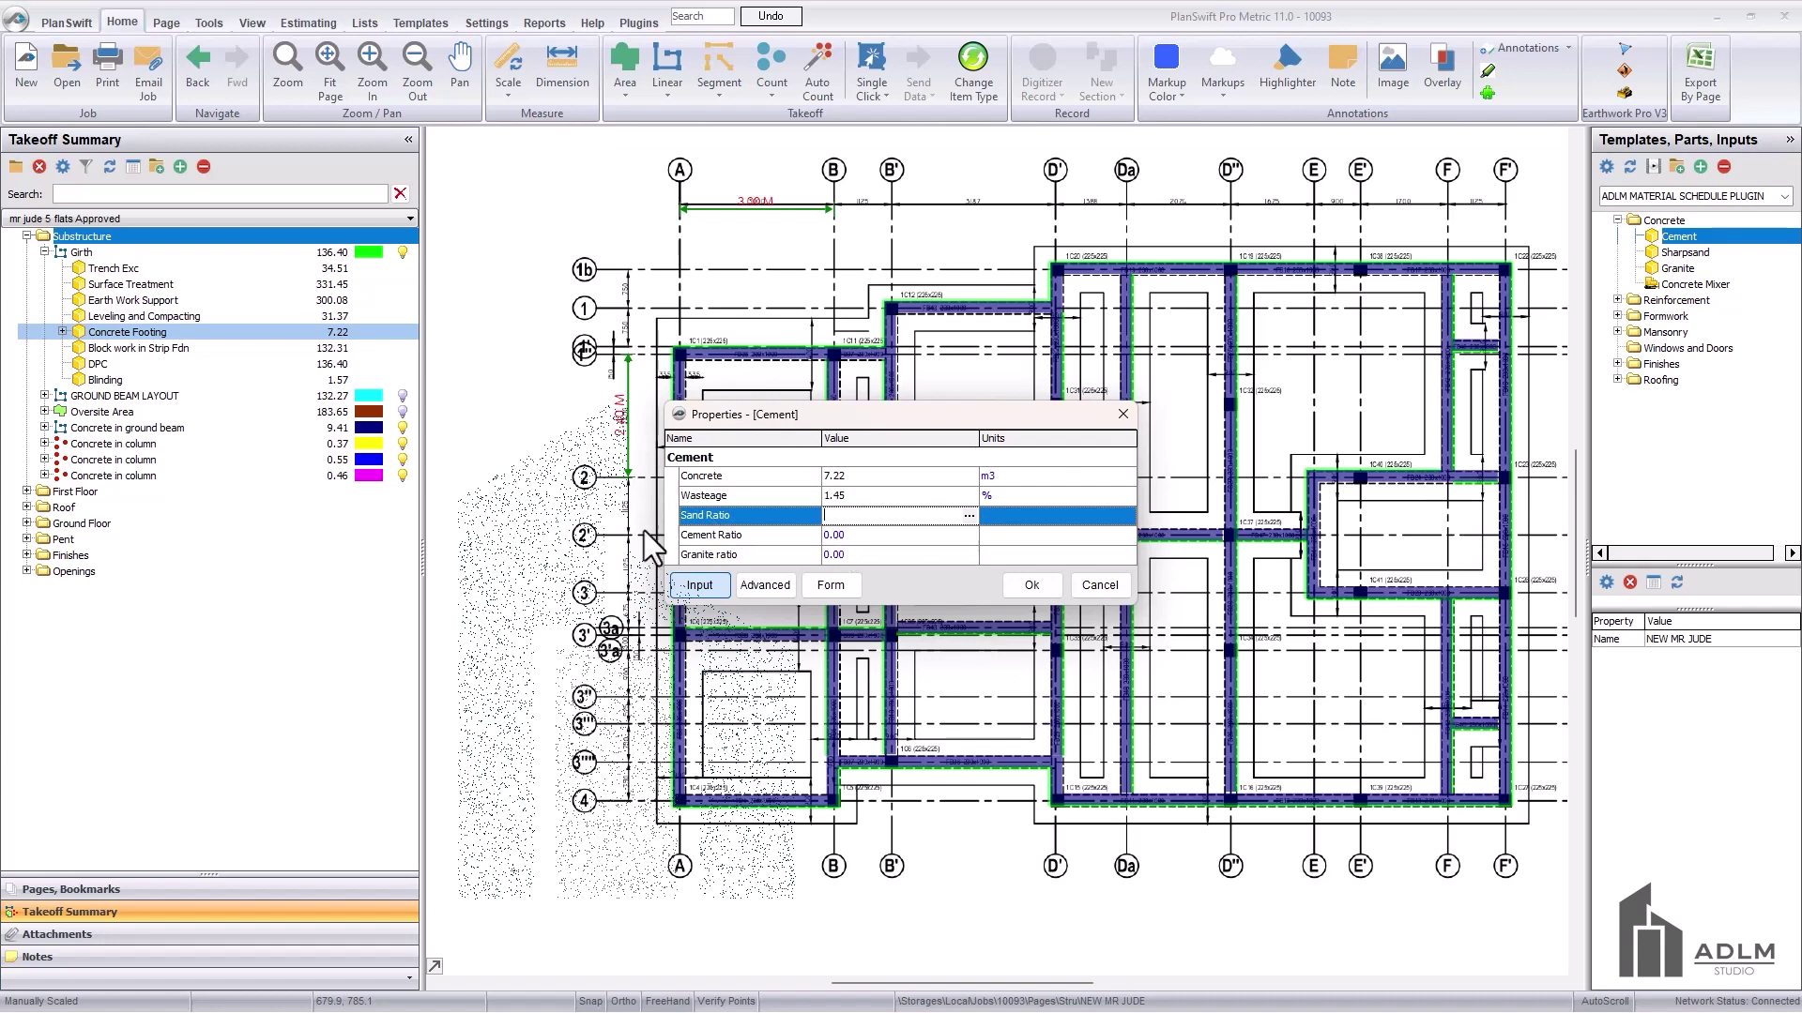
{"action": "type", "text": "2"}
{"action": "left_click", "coordinate": [841, 535]}
{"action": "type", "text": "1"}
{"action": "left_click", "coordinate": [858, 554]}
{"action": "type", "text": "4"}
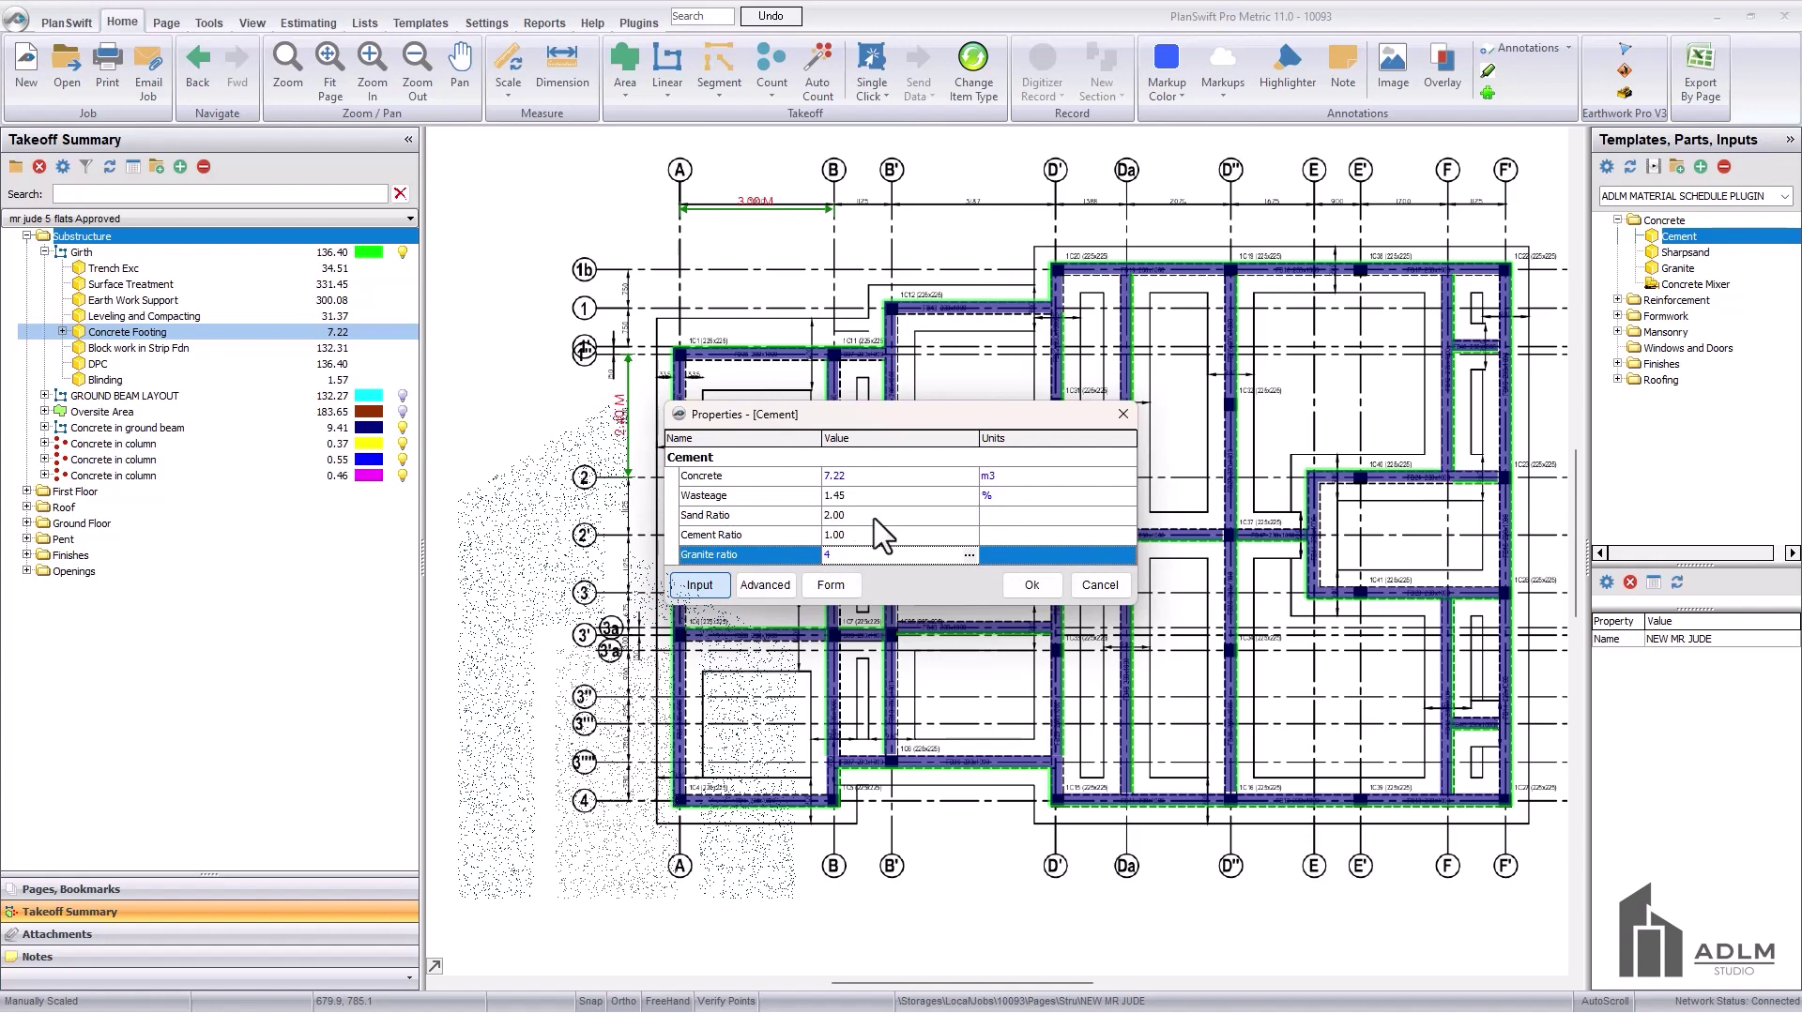
{"action": "left_click", "coordinate": [899, 539]}
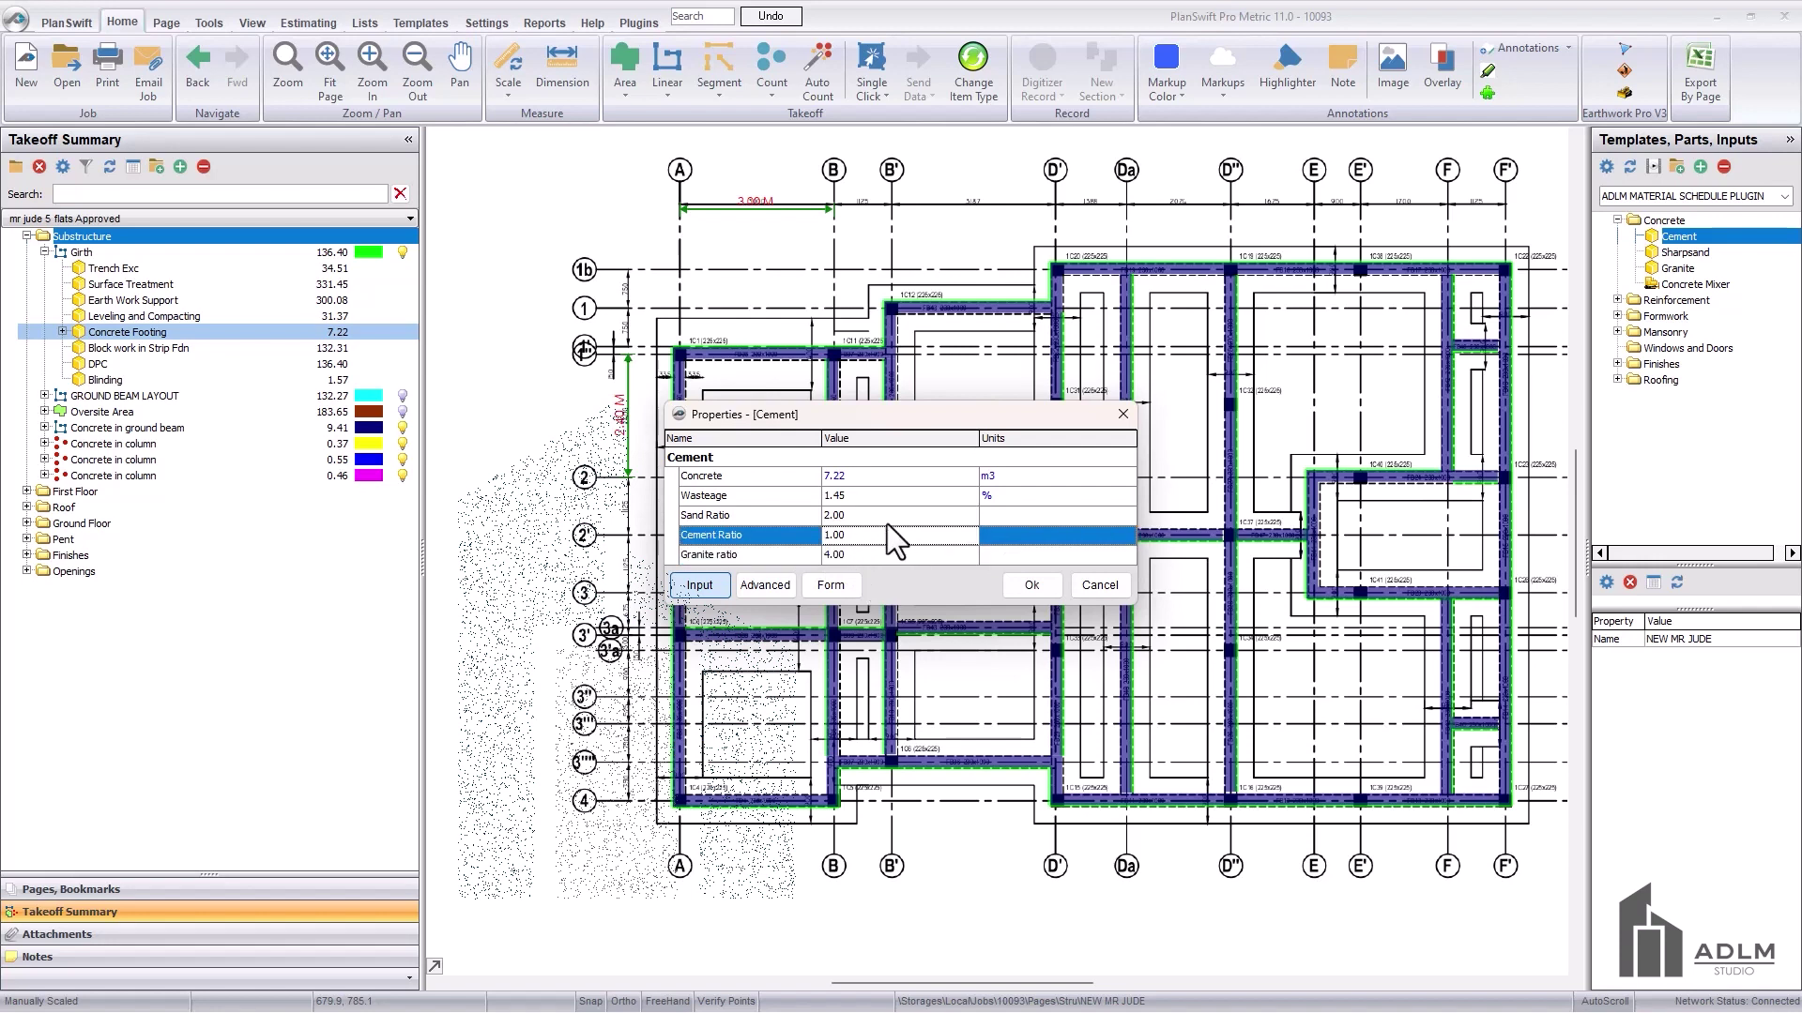
{"action": "left_click", "coordinate": [1031, 585]}
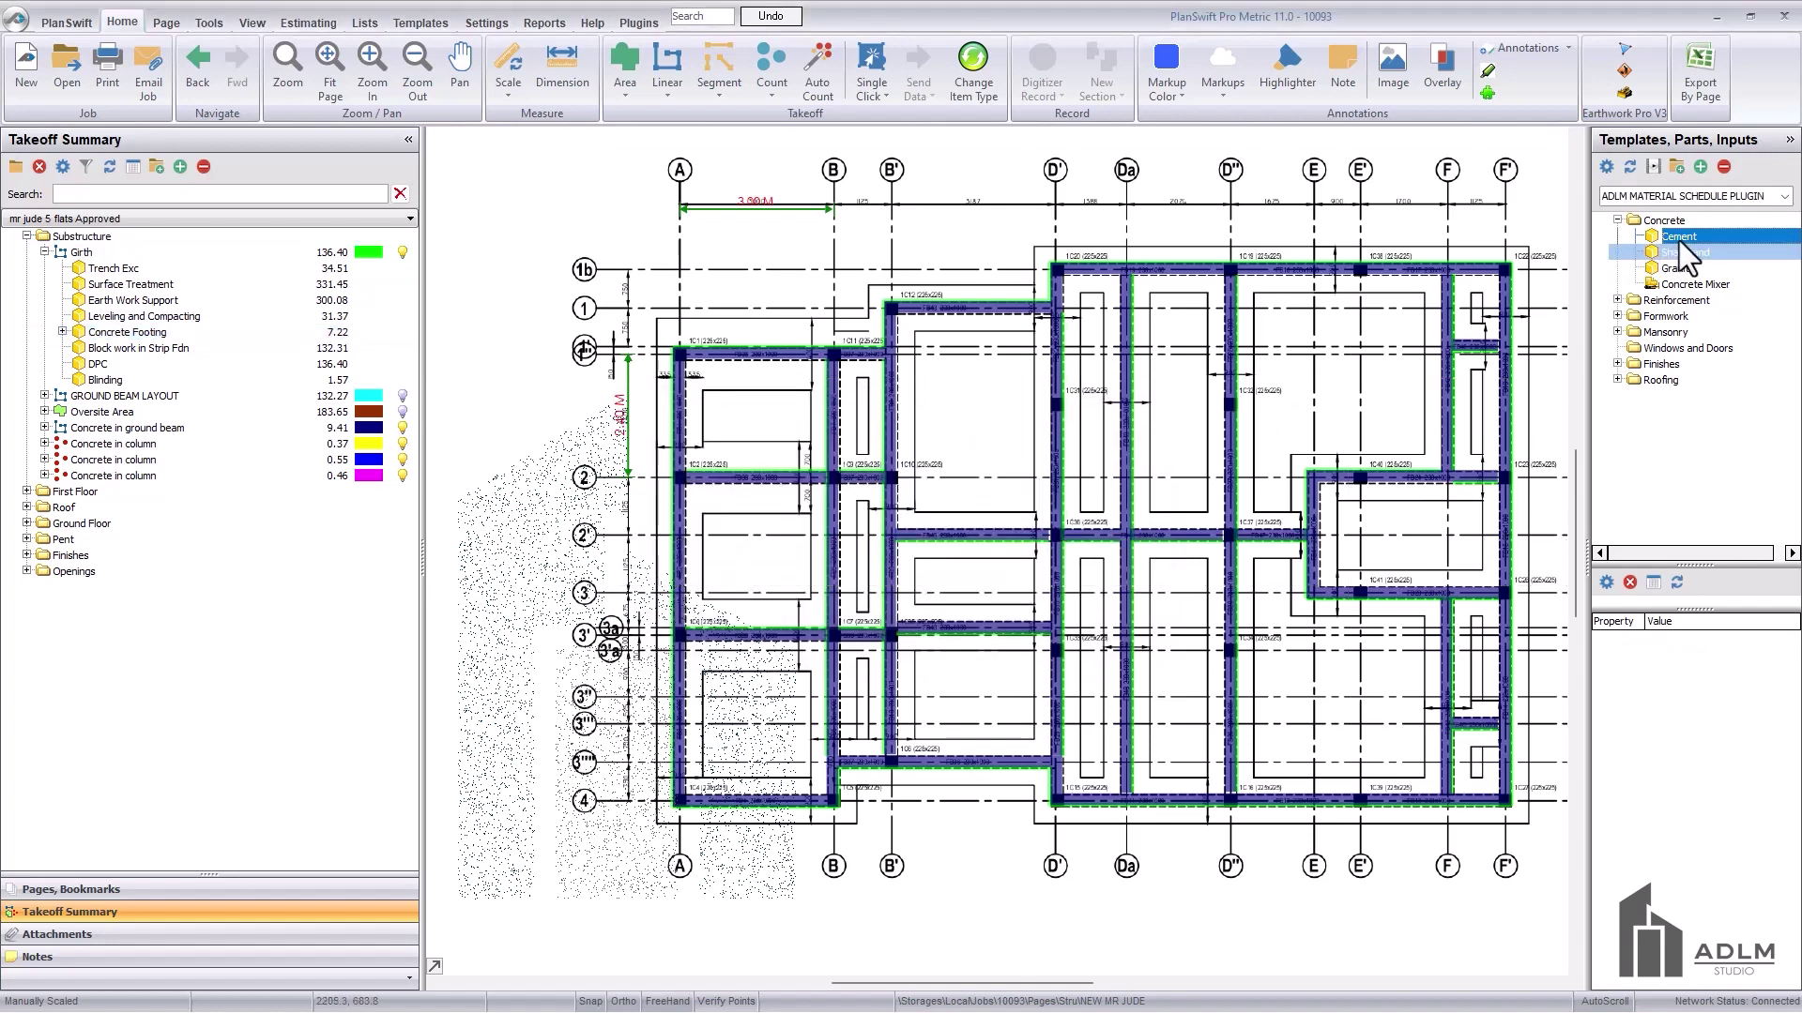
- Attach Sharpsand to Concrete Footing with 1.45% wastage
{"action": "left_click_drag", "start_coordinate": [1704, 251], "coordinate": [161, 332]}
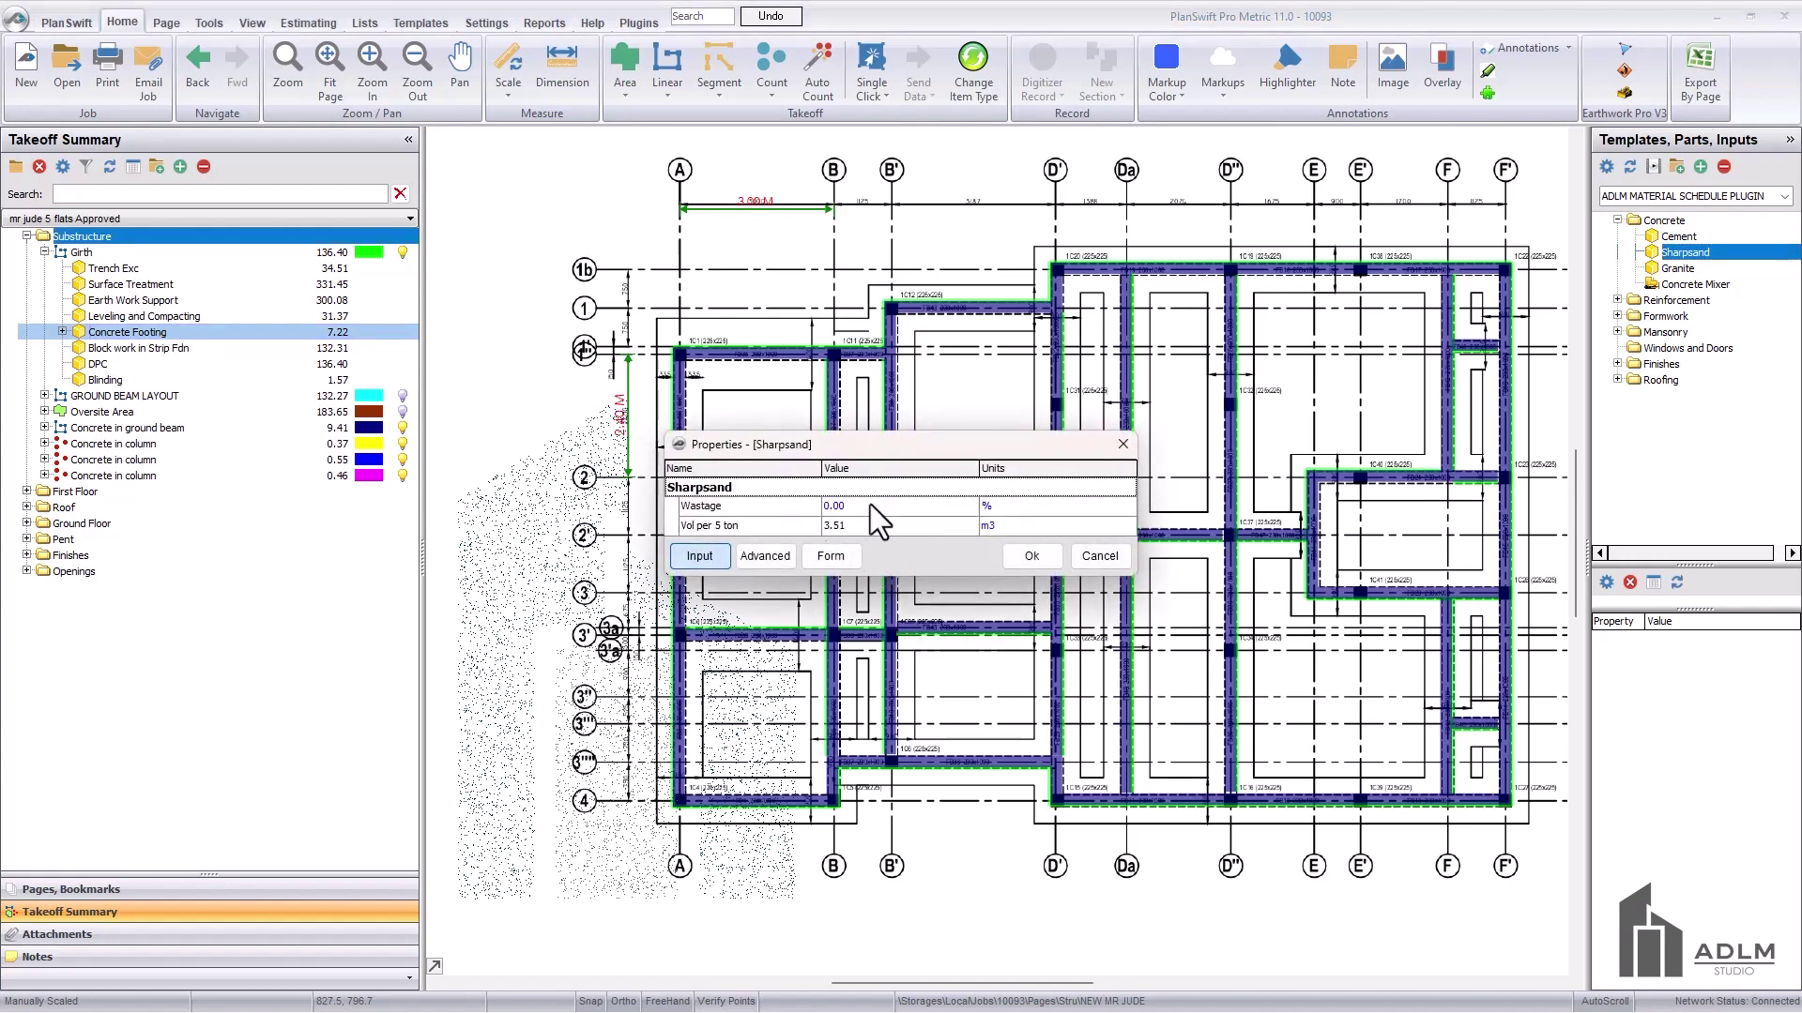
{"action": "left_click", "coordinate": [870, 504]}
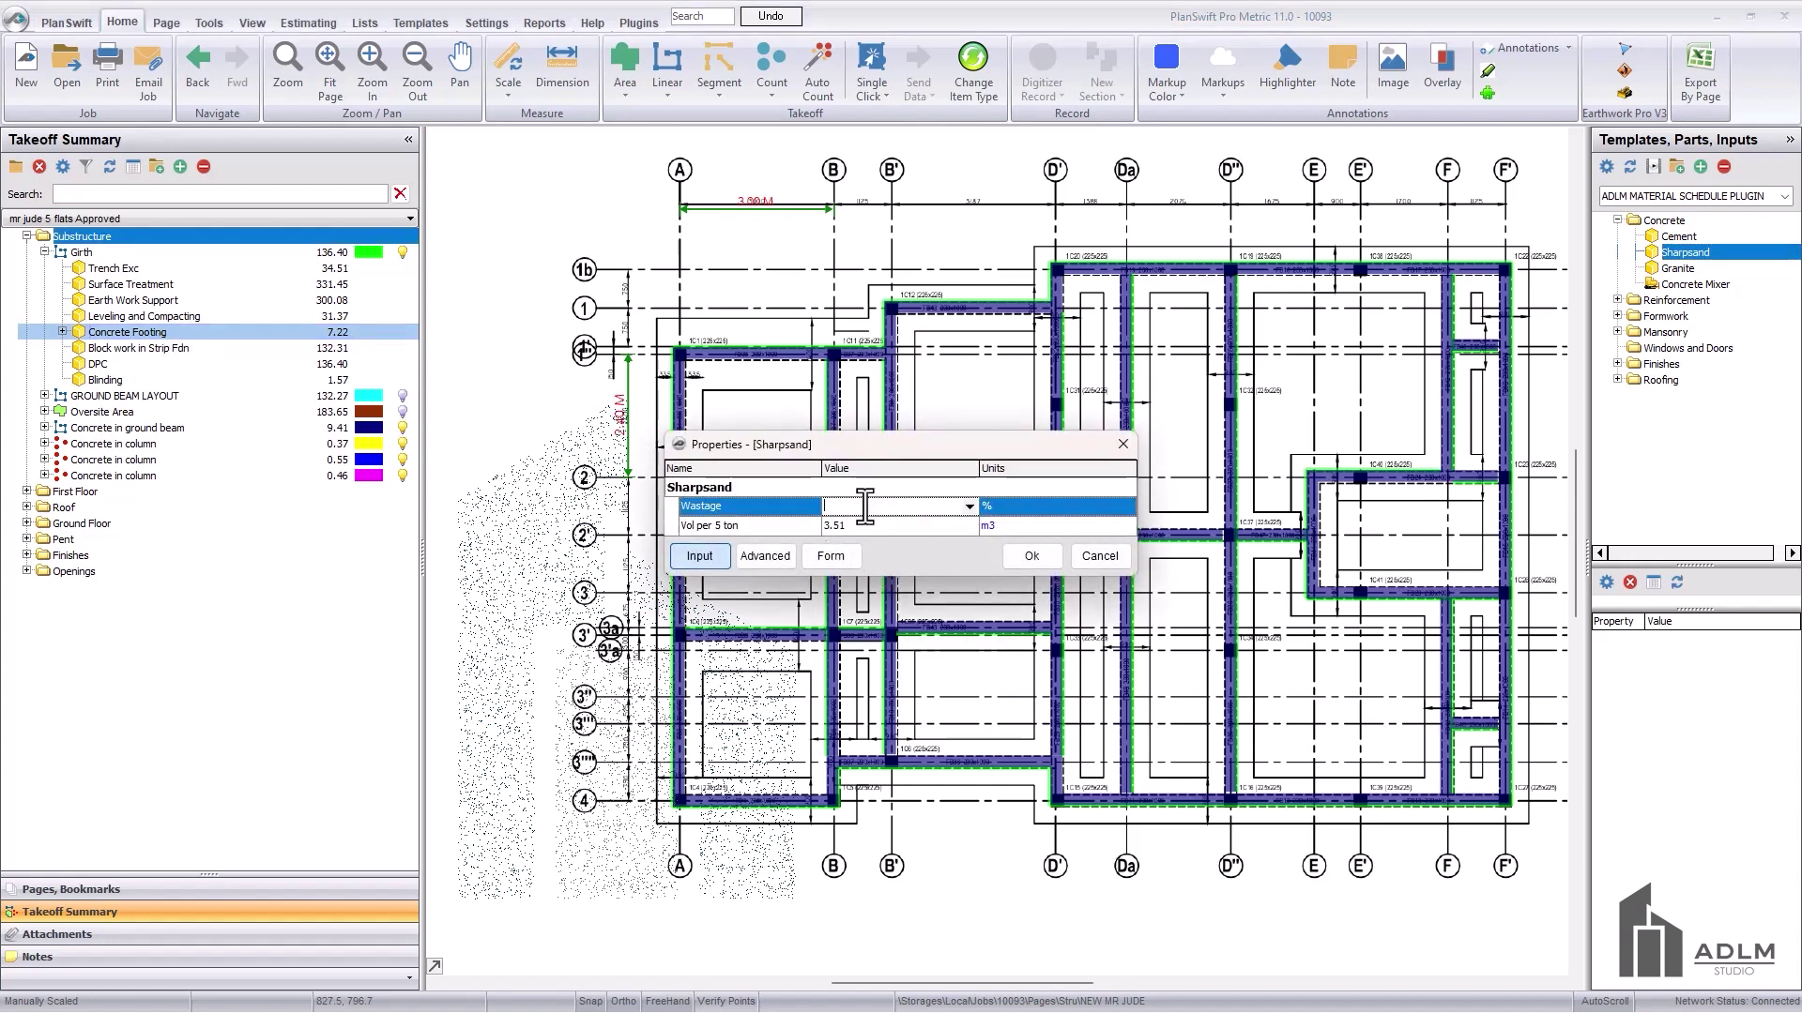
{"action": "left_click", "coordinate": [966, 506]}
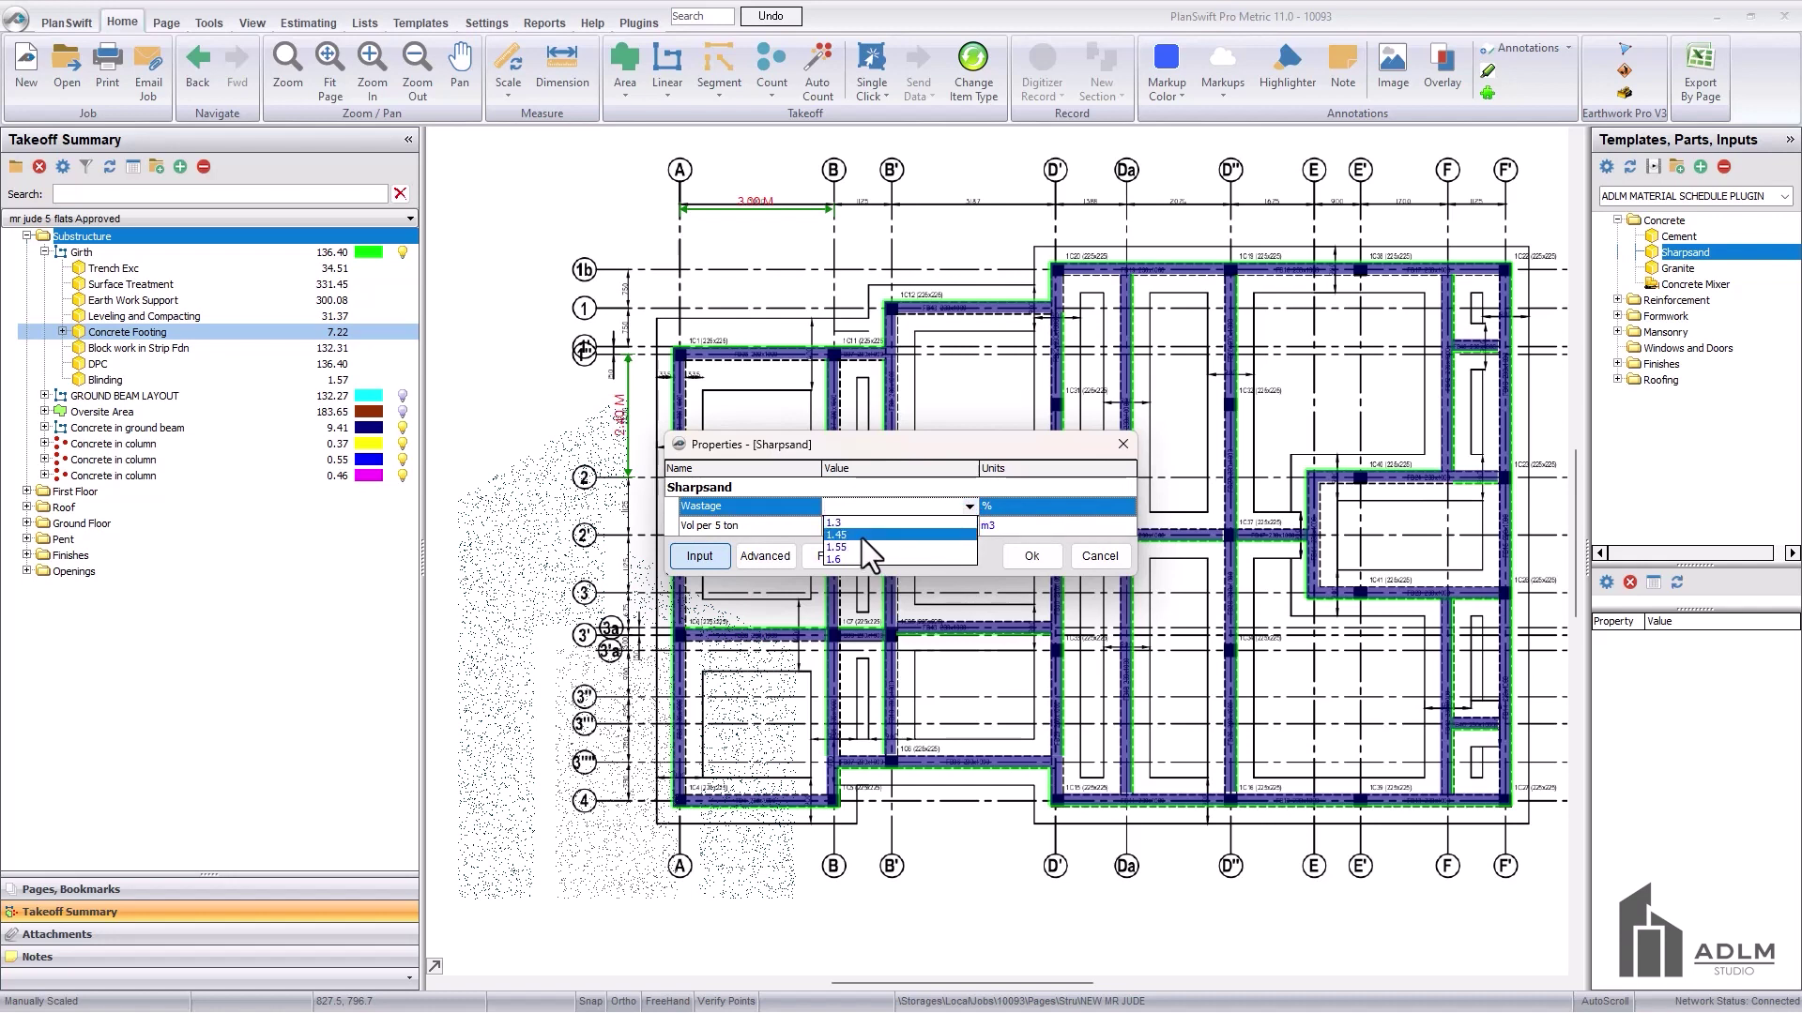
{"action": "left_click", "coordinate": [860, 537]}
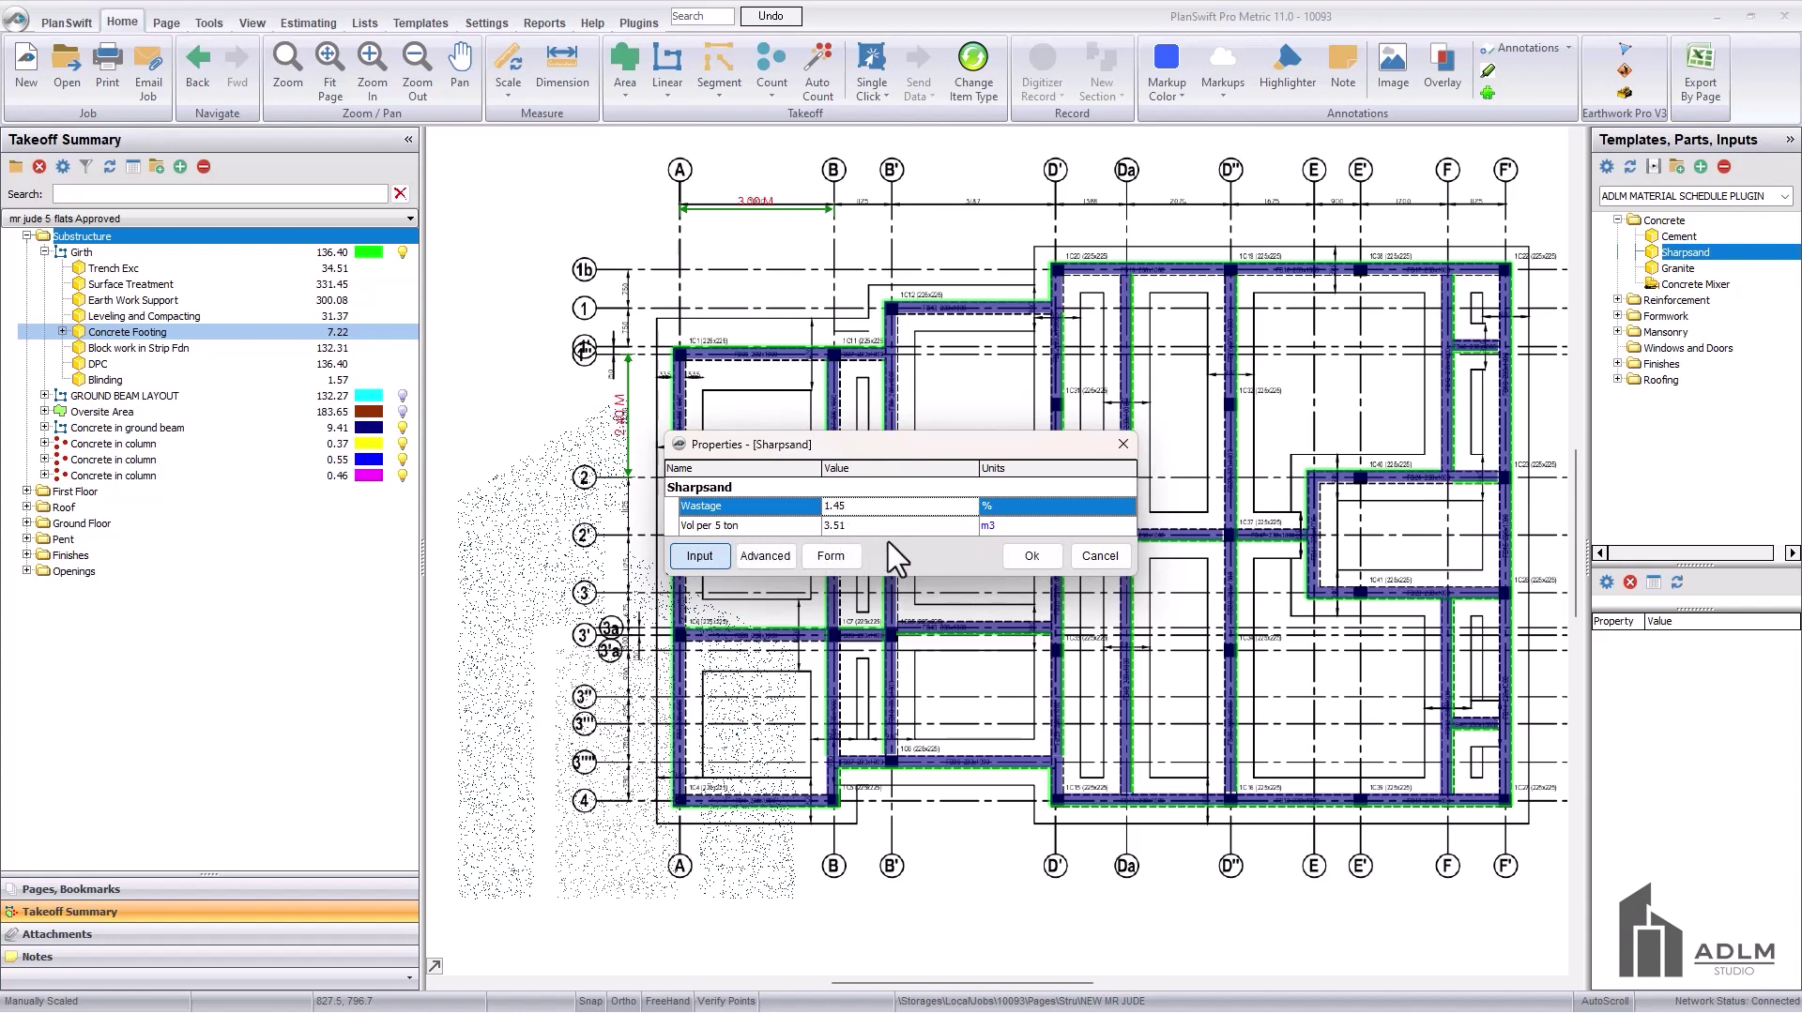
{"action": "left_click", "coordinate": [1032, 556]}
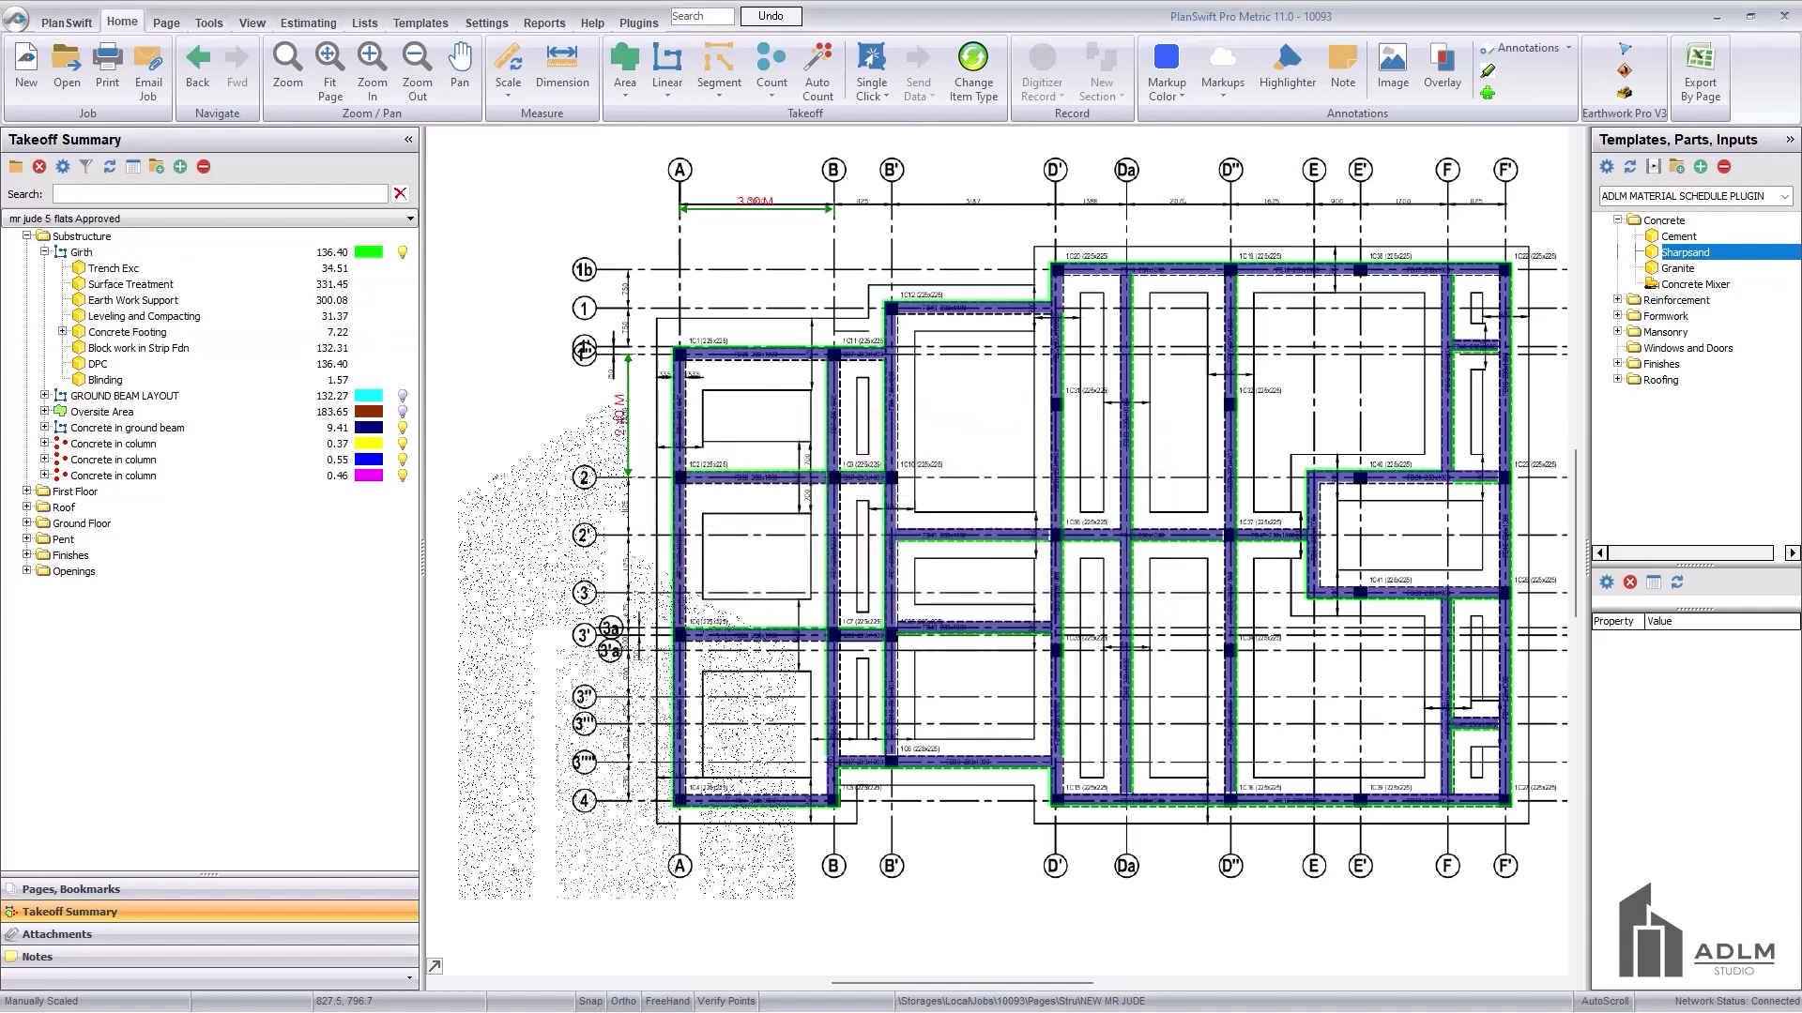
- Attach Granite to Concrete Footing and expand it to show Cement 42.24, Sharpsand 4.33, Granite 8.66
{"action": "mouse_move", "coordinate": [1697, 267]}
{"action": "left_mouse_down"}
{"action": "mouse_move", "coordinate": [1560, 311]}
{"action": "mouse_move", "coordinate": [695, 342]}
{"action": "mouse_move", "coordinate": [284, 328]}
{"action": "left_mouse_up"}
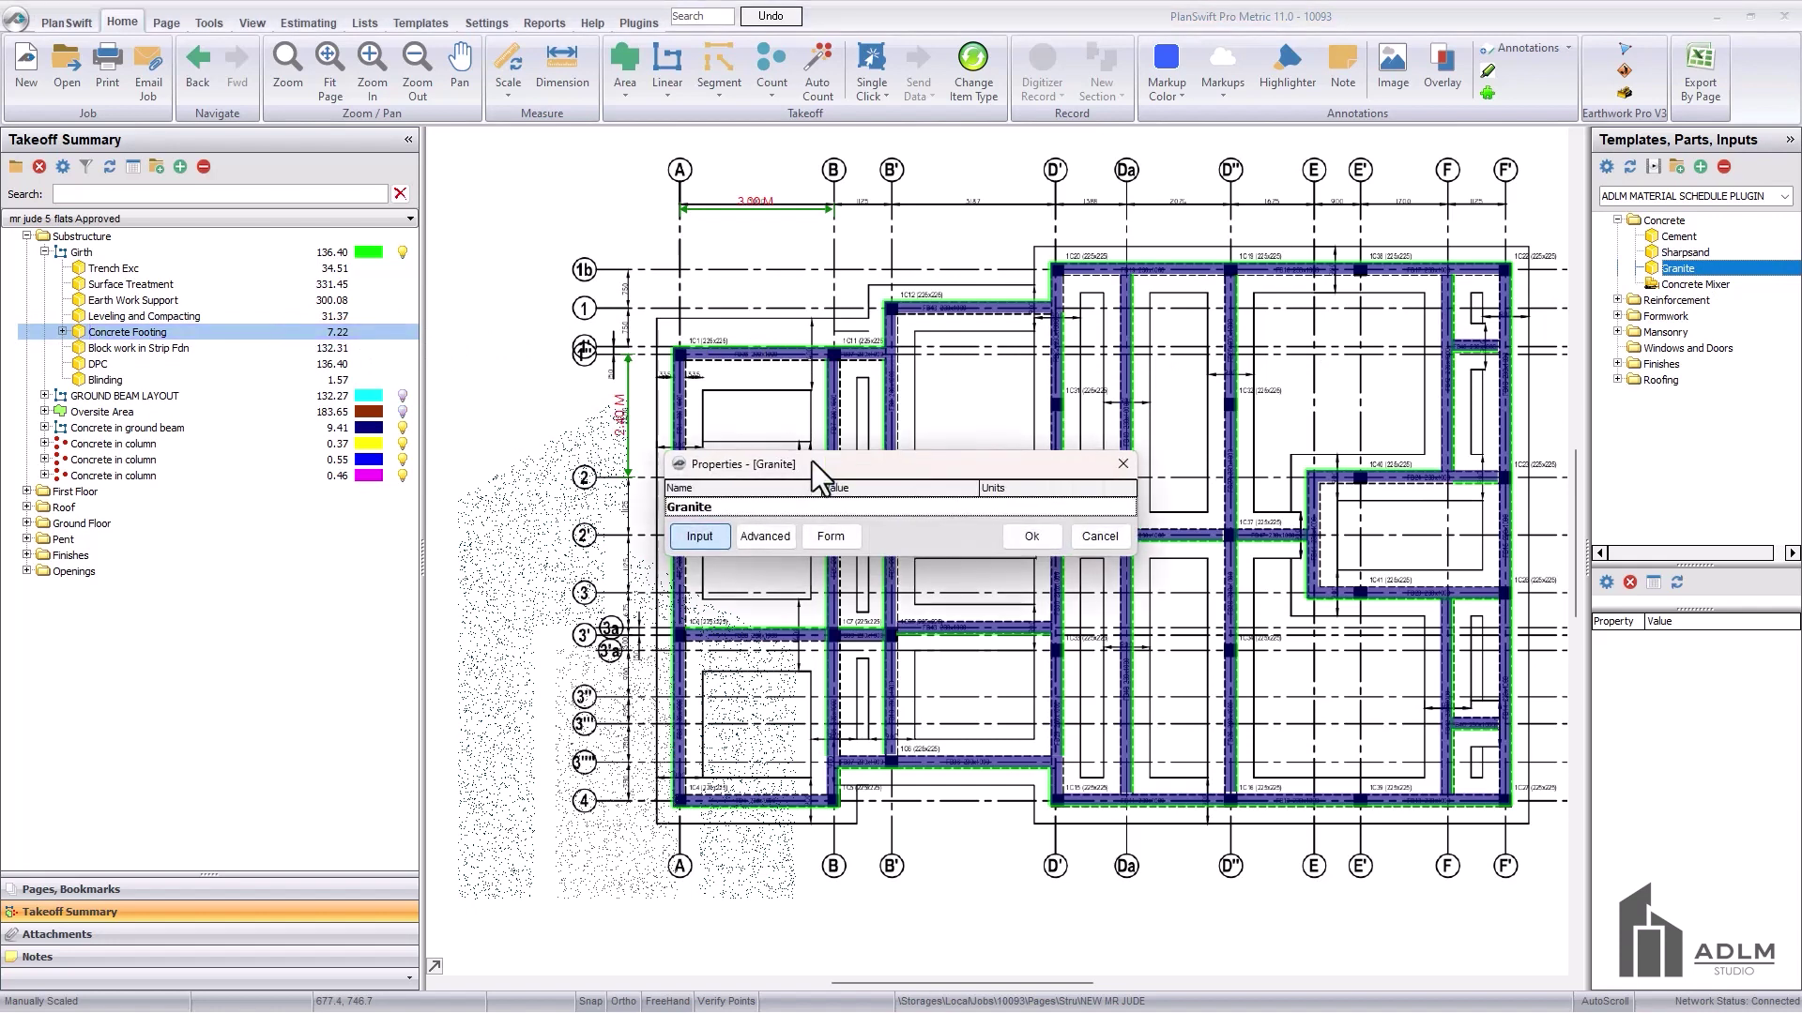
{"action": "left_click", "coordinate": [1029, 544]}
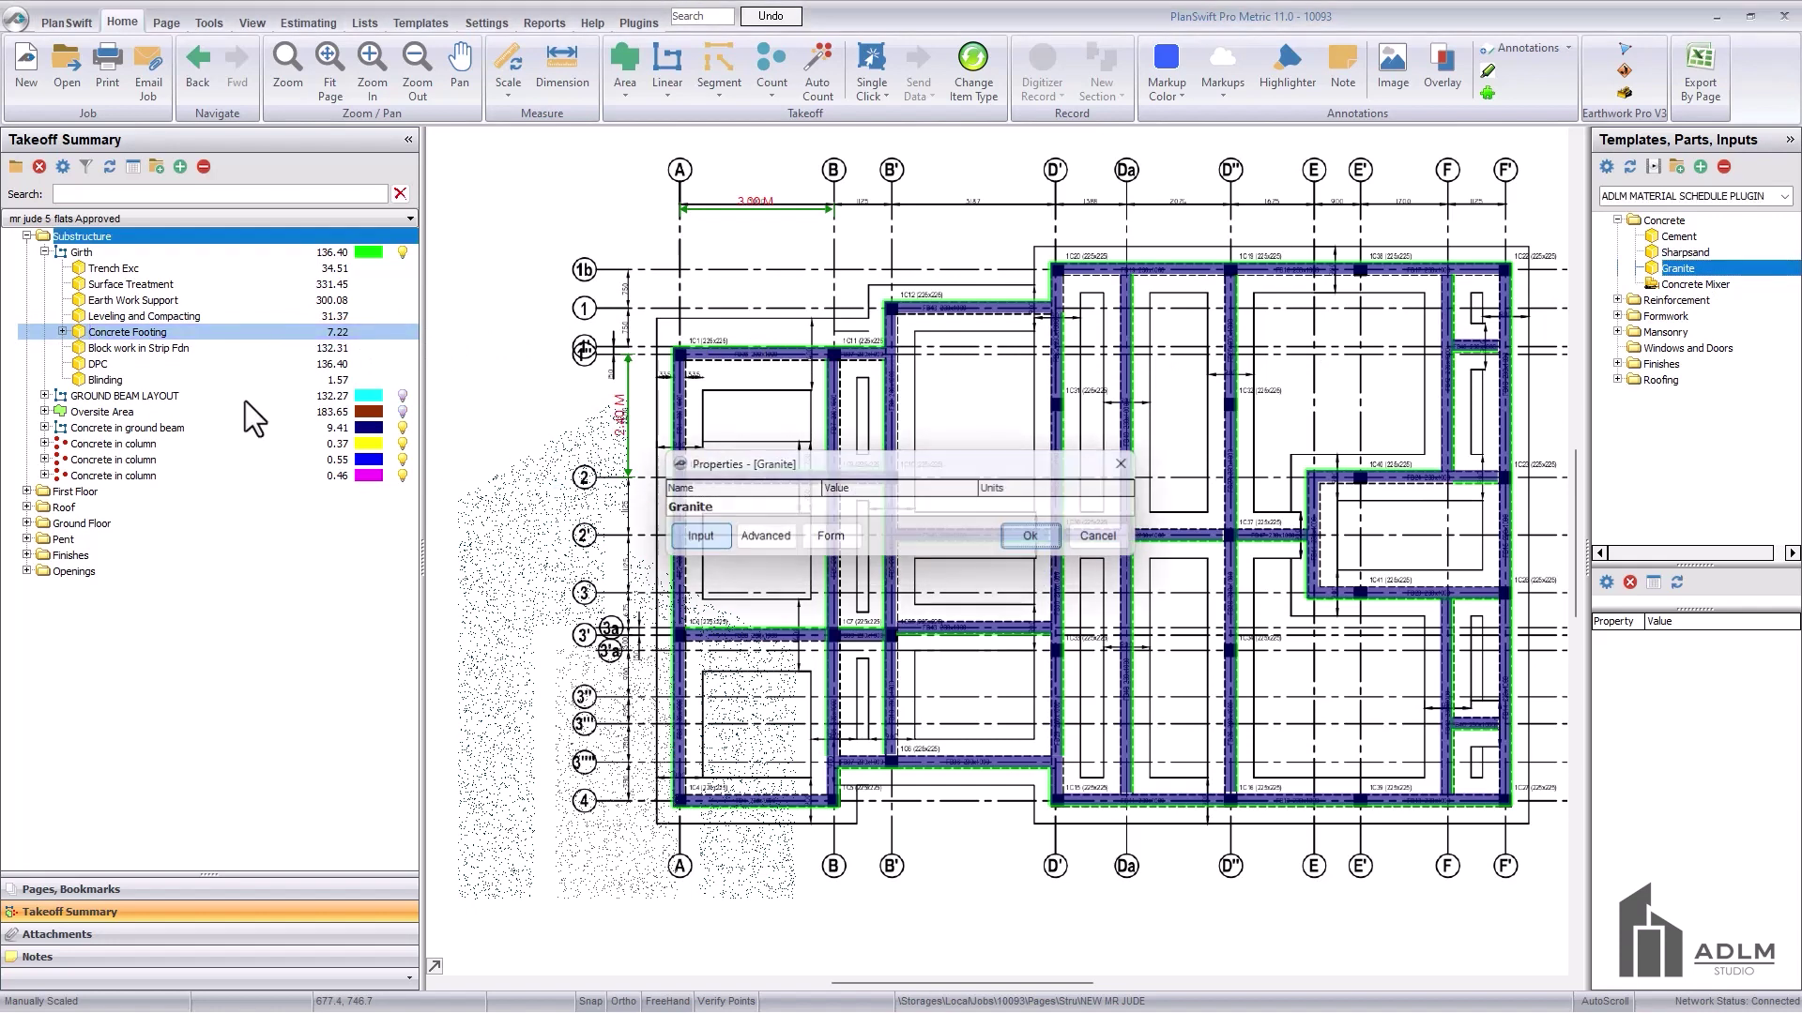
{"action": "left_click", "coordinate": [62, 333]}
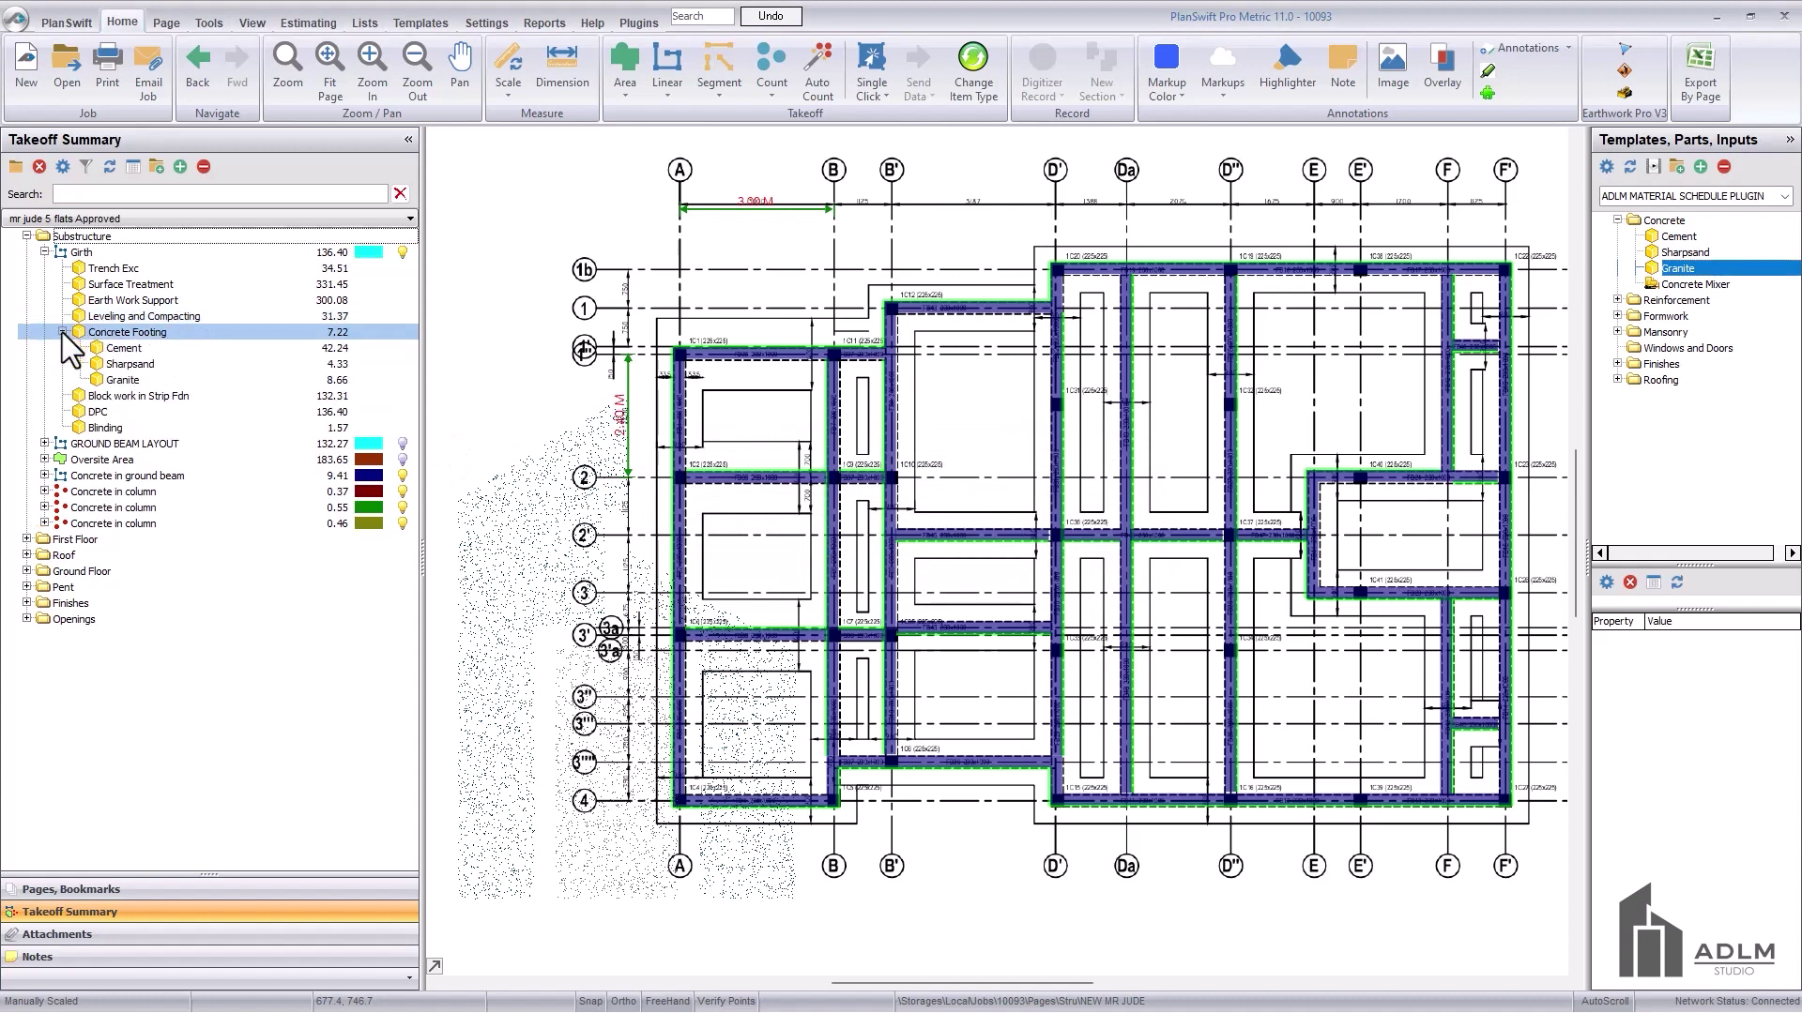
{"action": "left_click", "coordinate": [81, 347]}
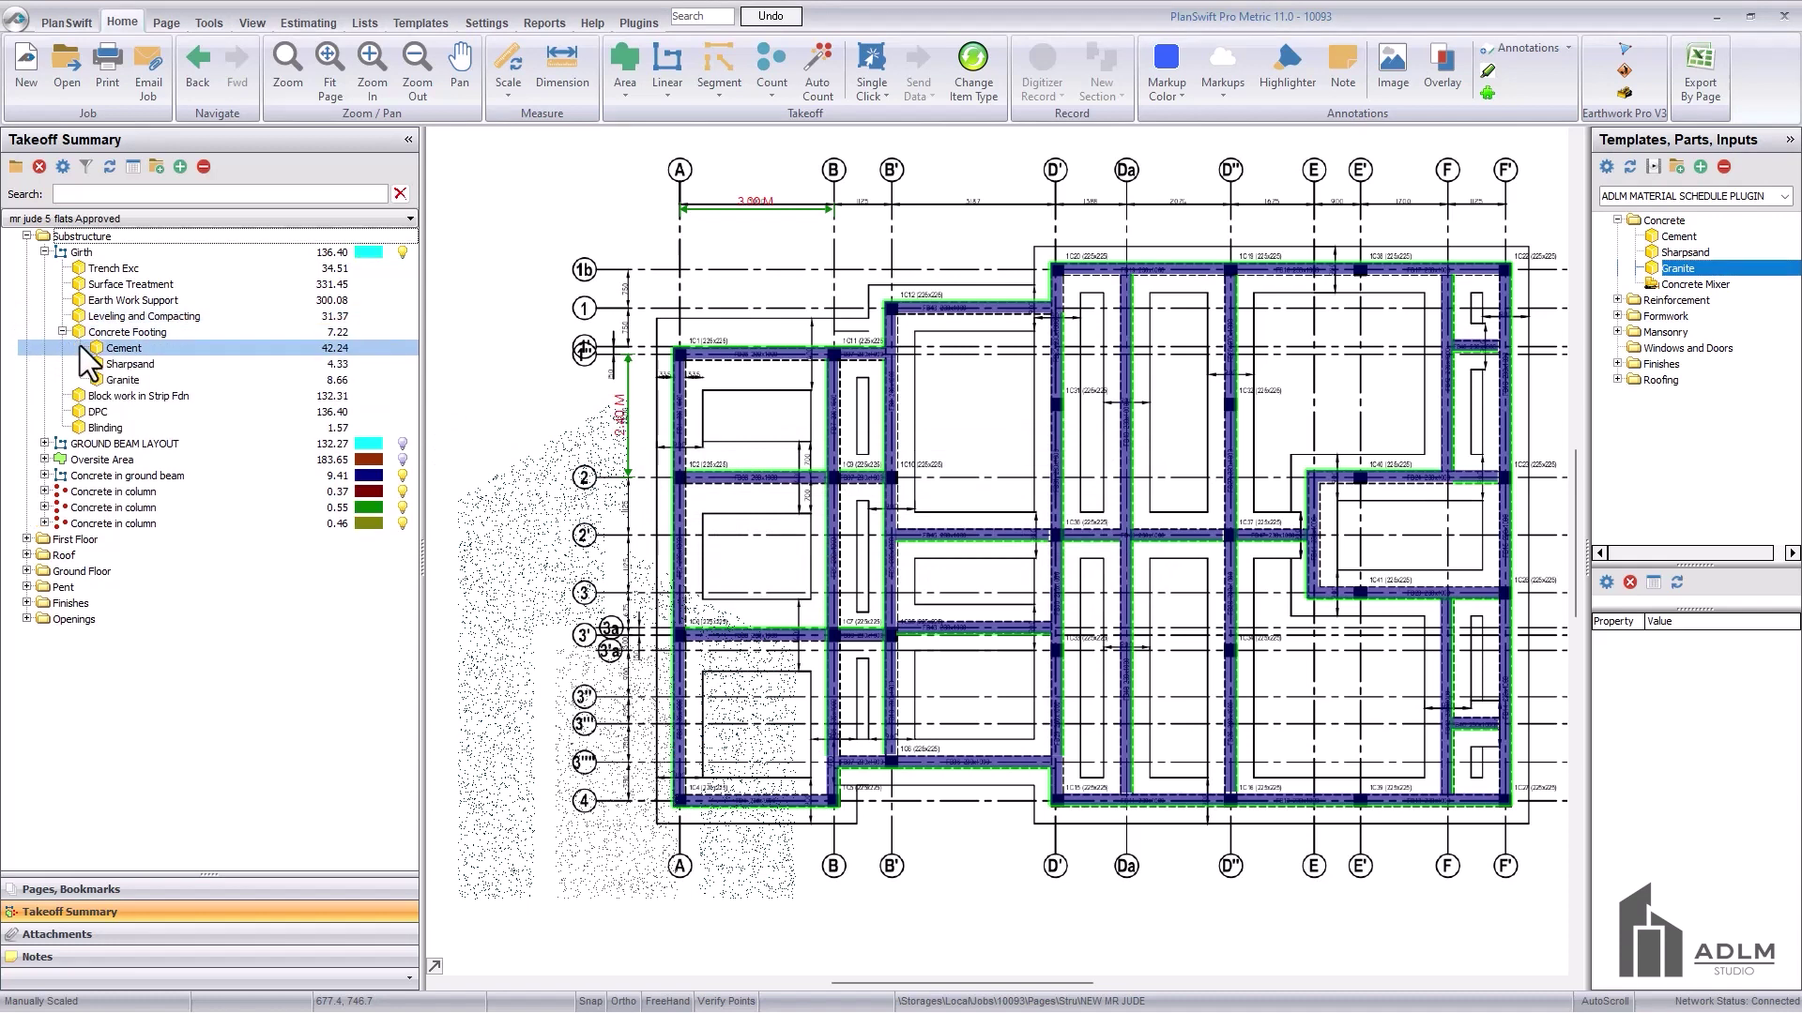
{"action": "left_click", "coordinate": [338, 363]}
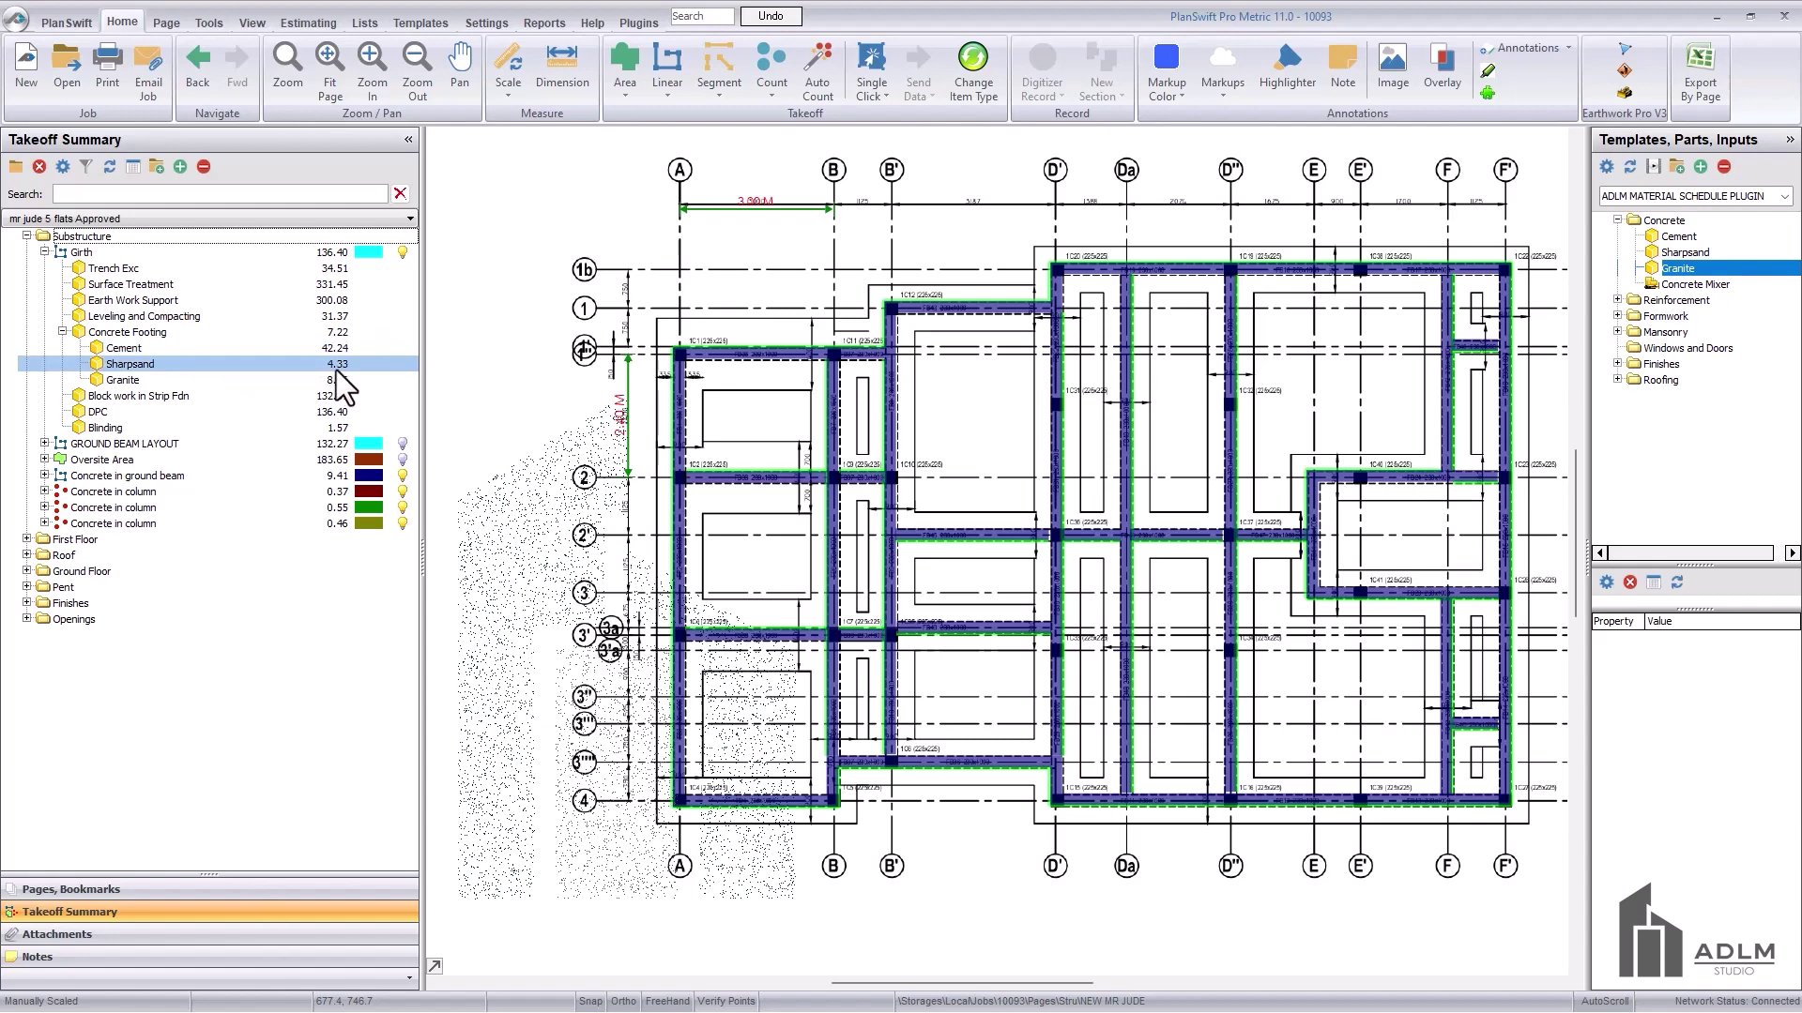
{"action": "left_click", "coordinate": [274, 385]}
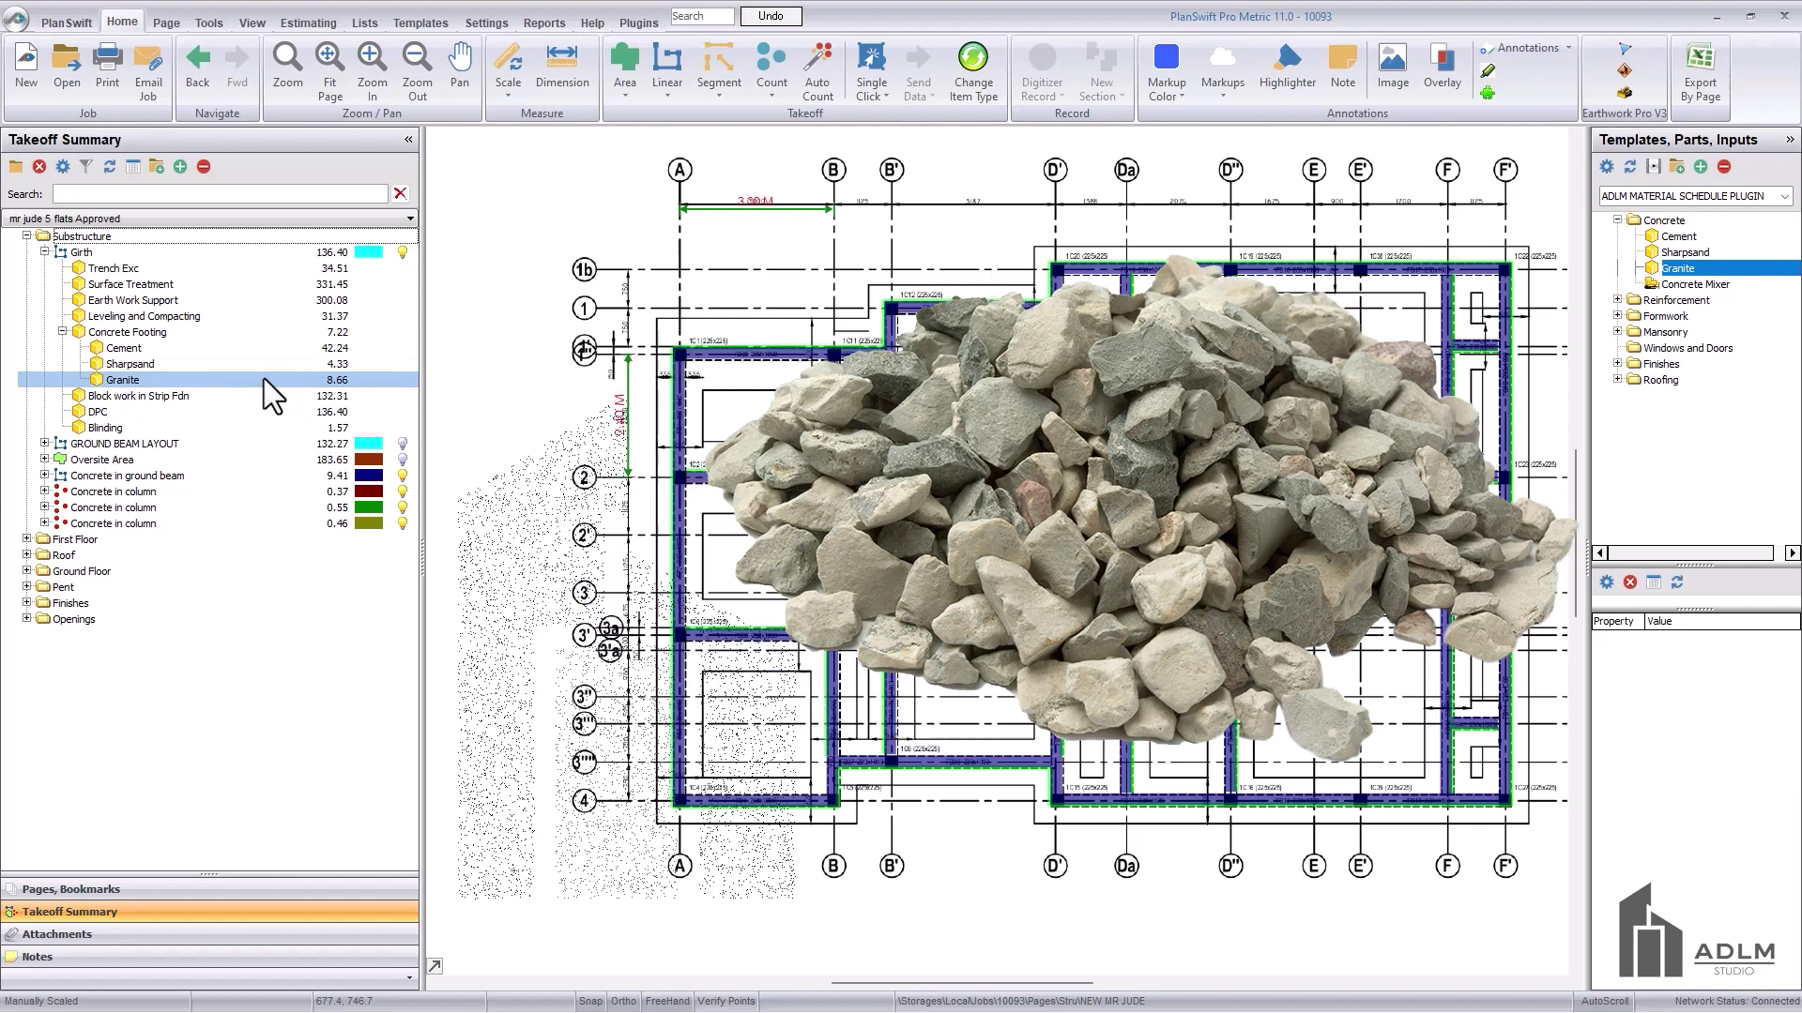
{"action": "left_click", "coordinate": [154, 361]}
{"action": "key", "text": "Up"}
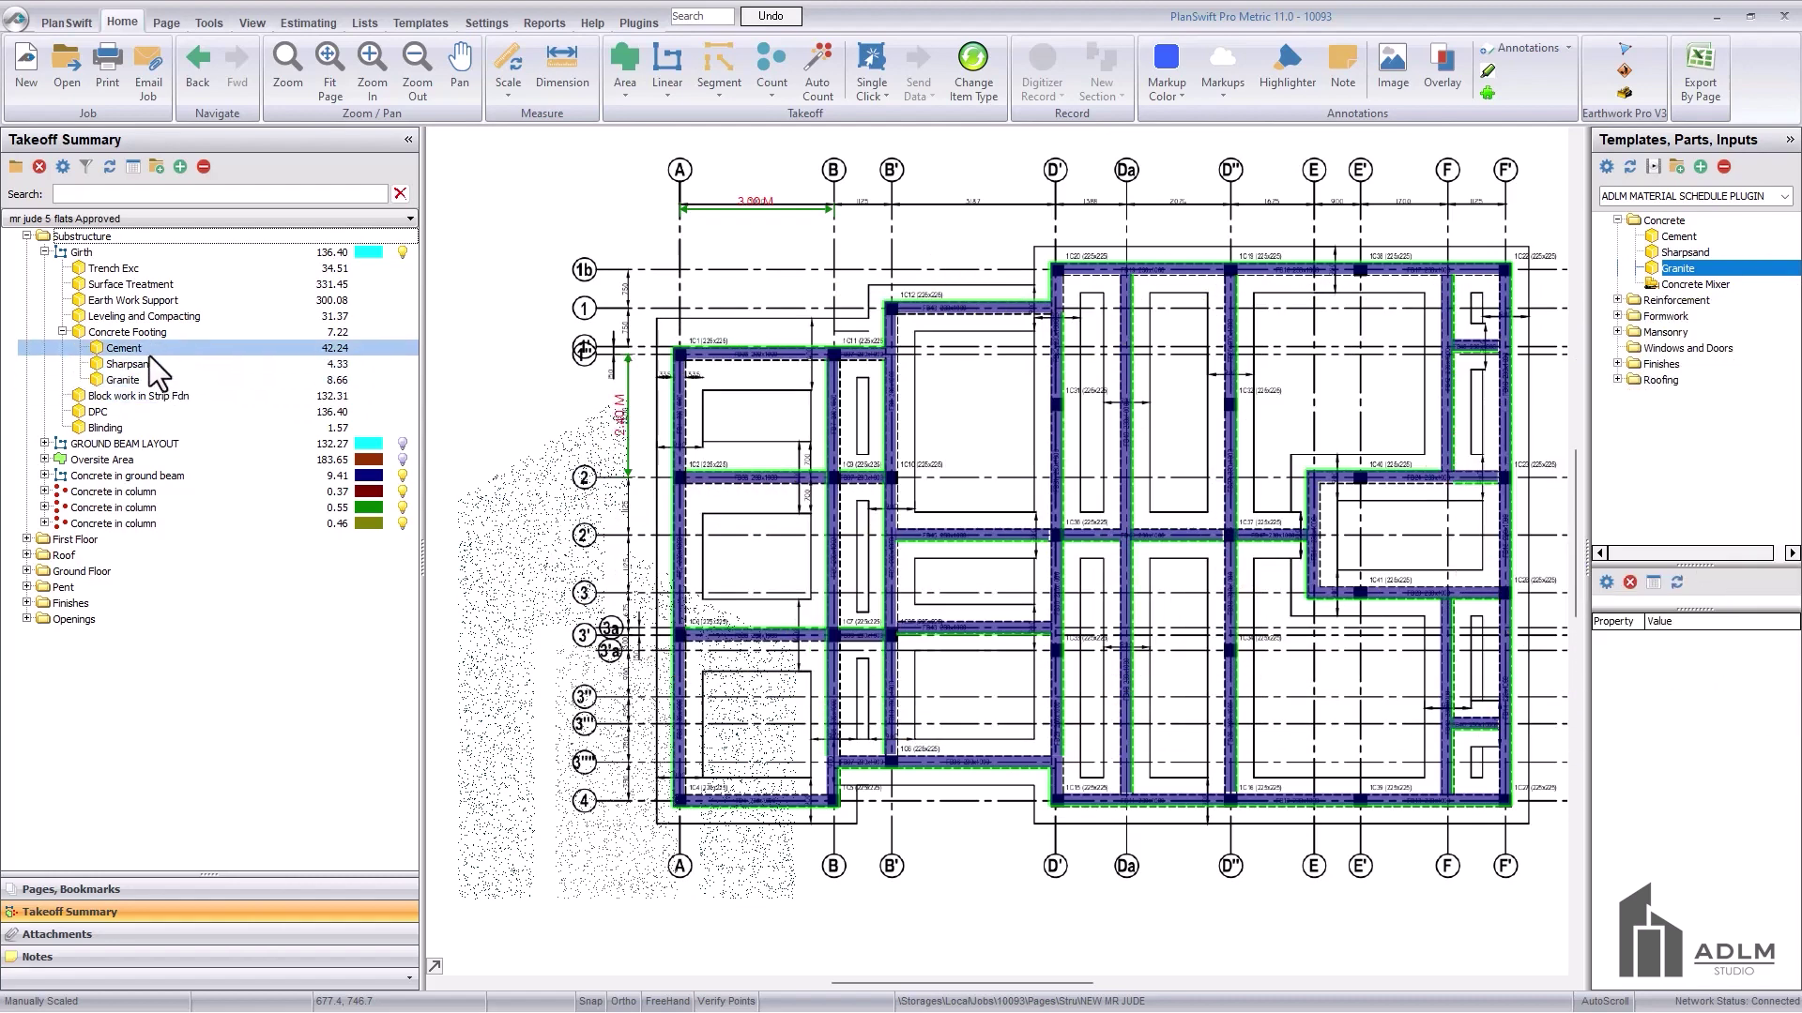
{"action": "key", "text": "Down"}
{"action": "key", "text": "Down"}
{"action": "left_click", "coordinate": [137, 347]}
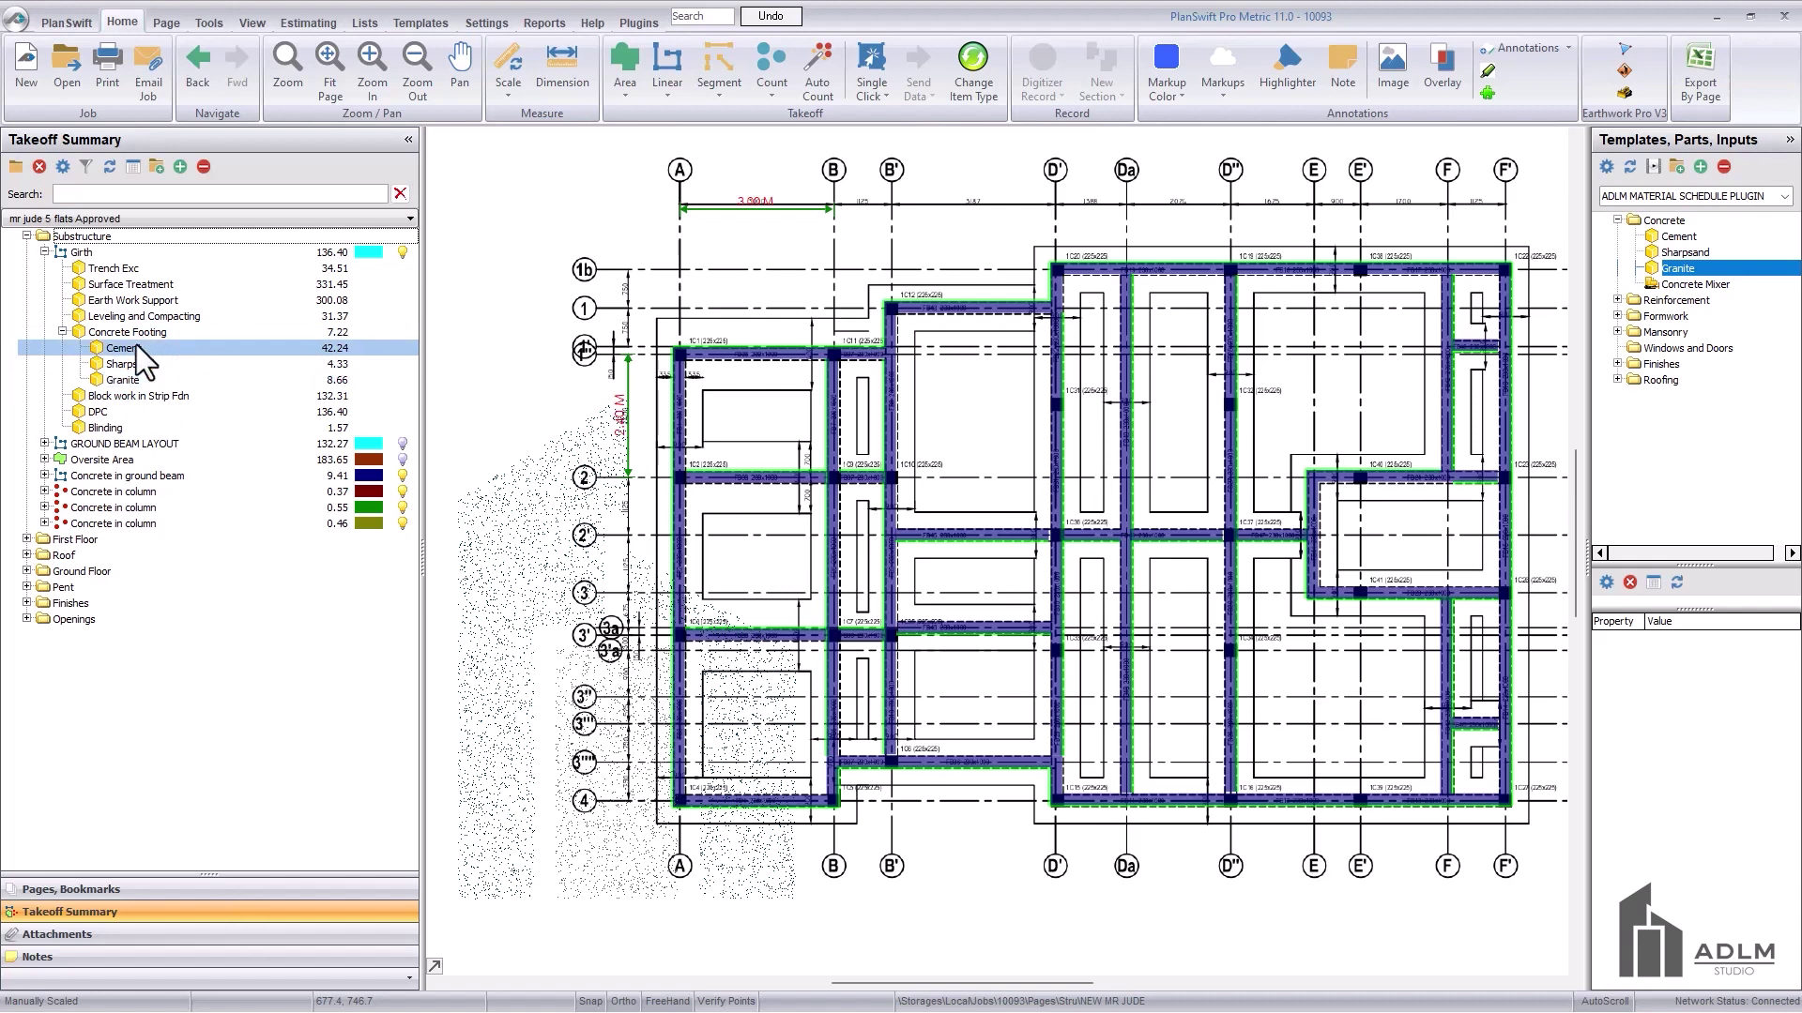